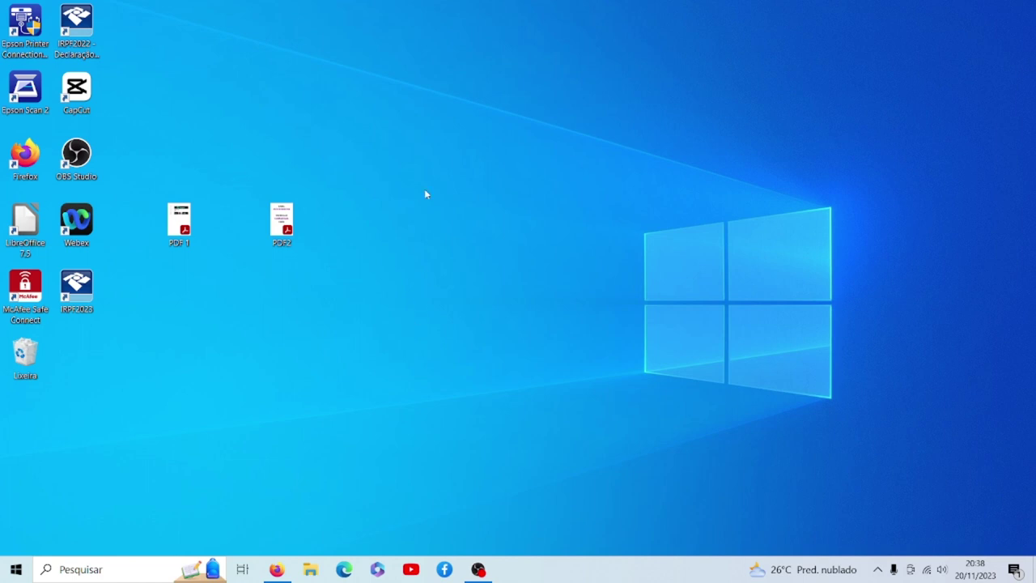
# Restore the Firefox window showing the iLovePDF home page
pyautogui.click(278, 569)
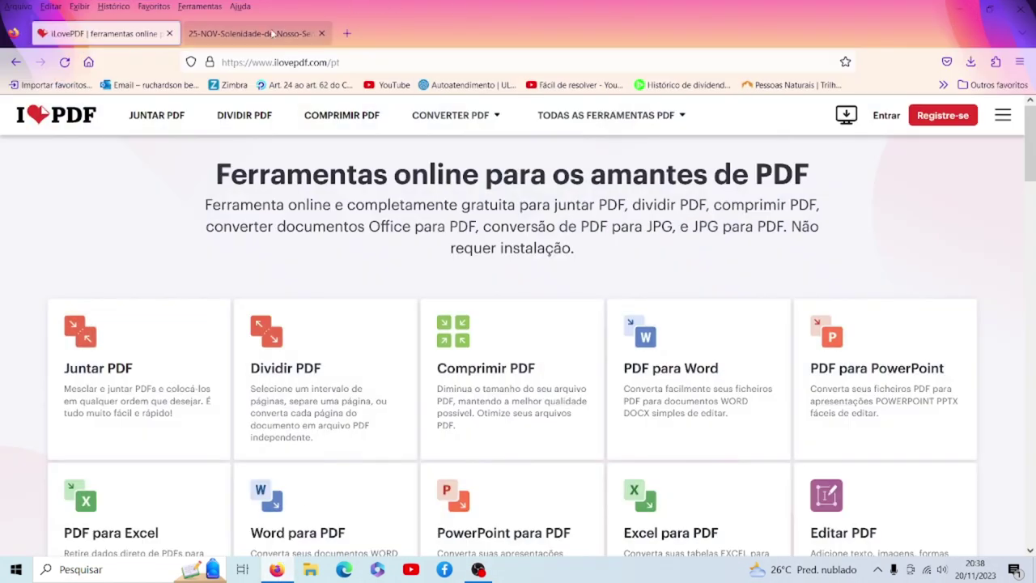
pyautogui.click(304, 61)
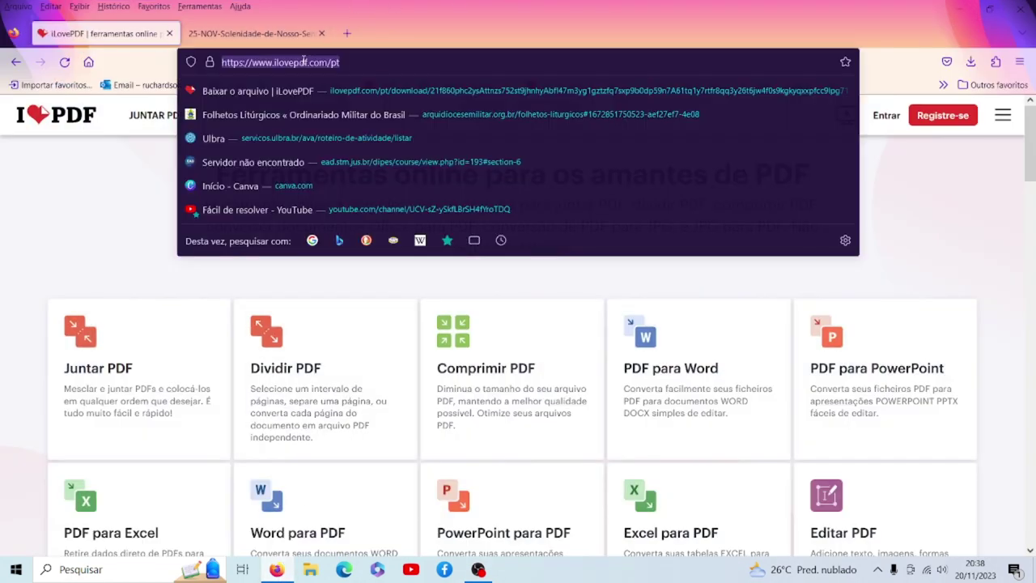
pyautogui.write('goo')
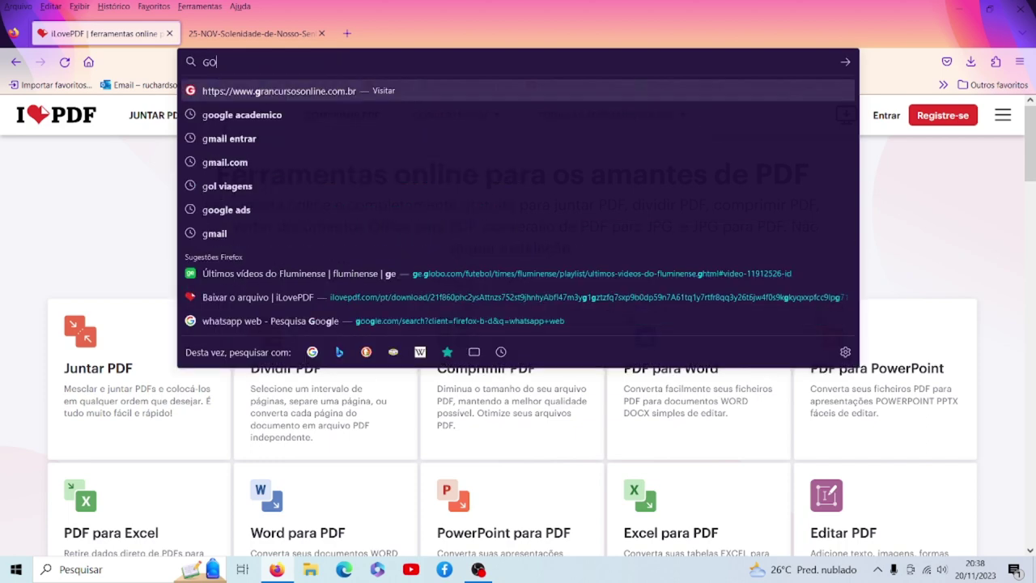
pyautogui.press('Return')
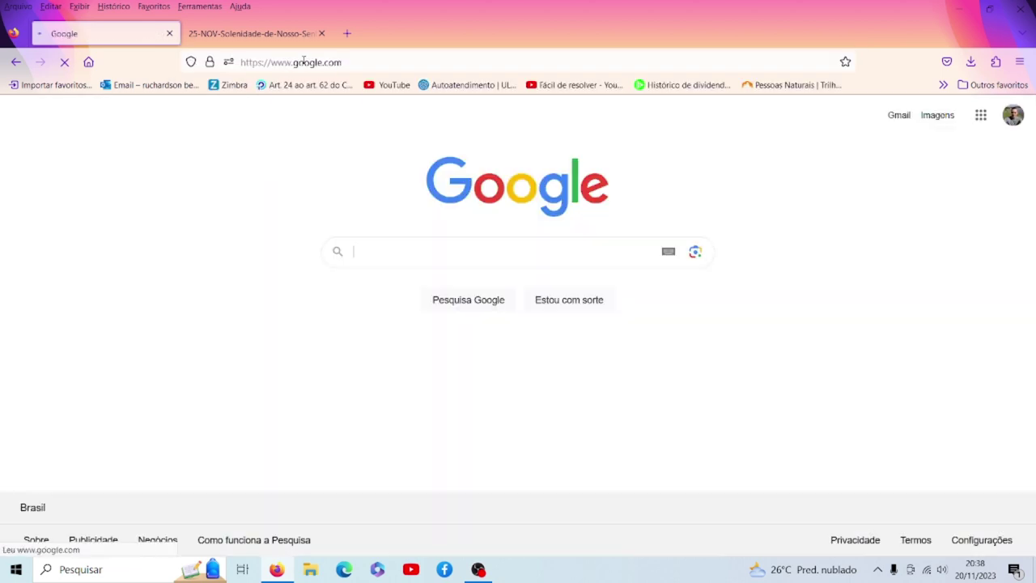
pyautogui.click(397, 255)
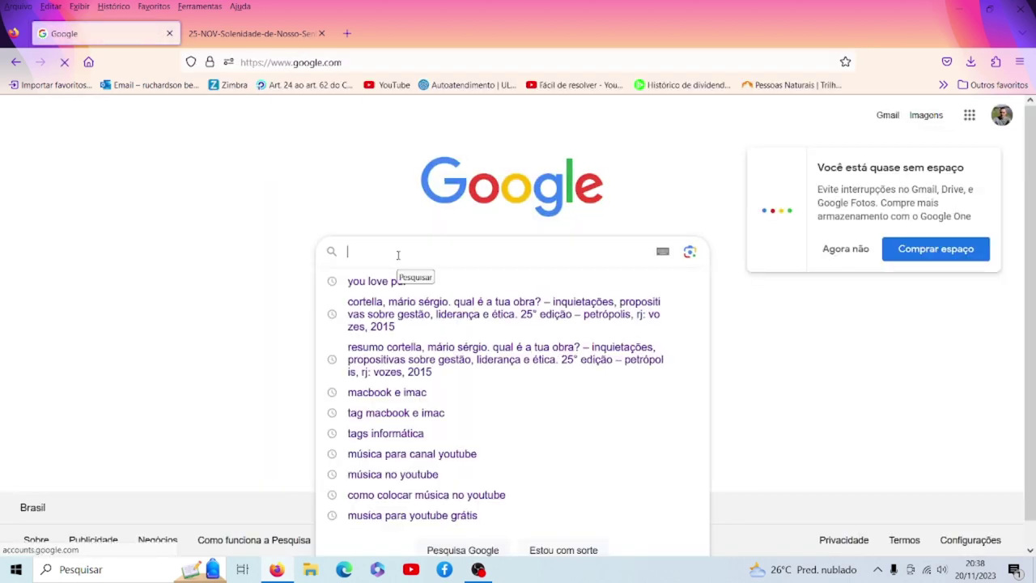
pyautogui.write('YOU')
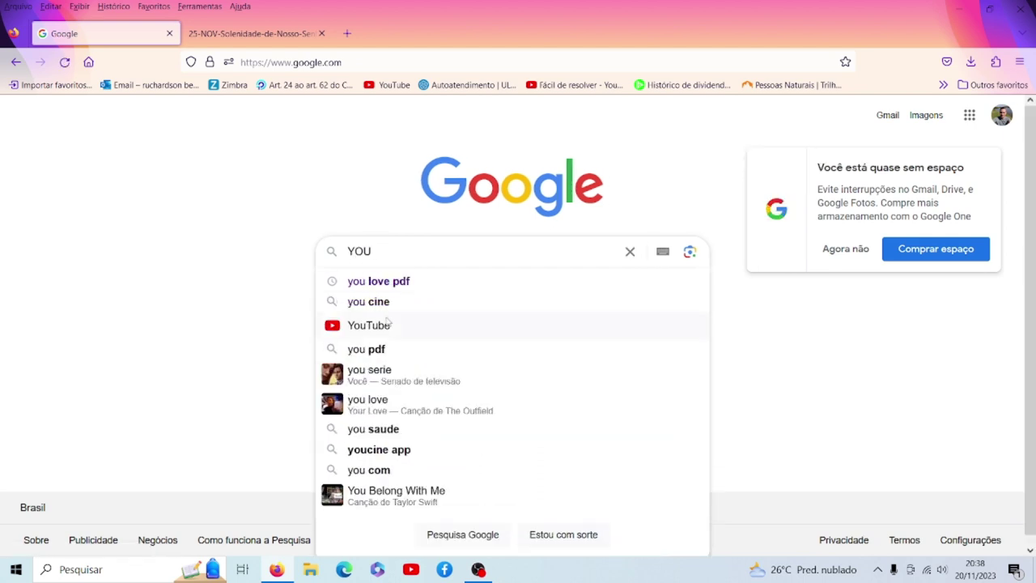
pyautogui.click(381, 281)
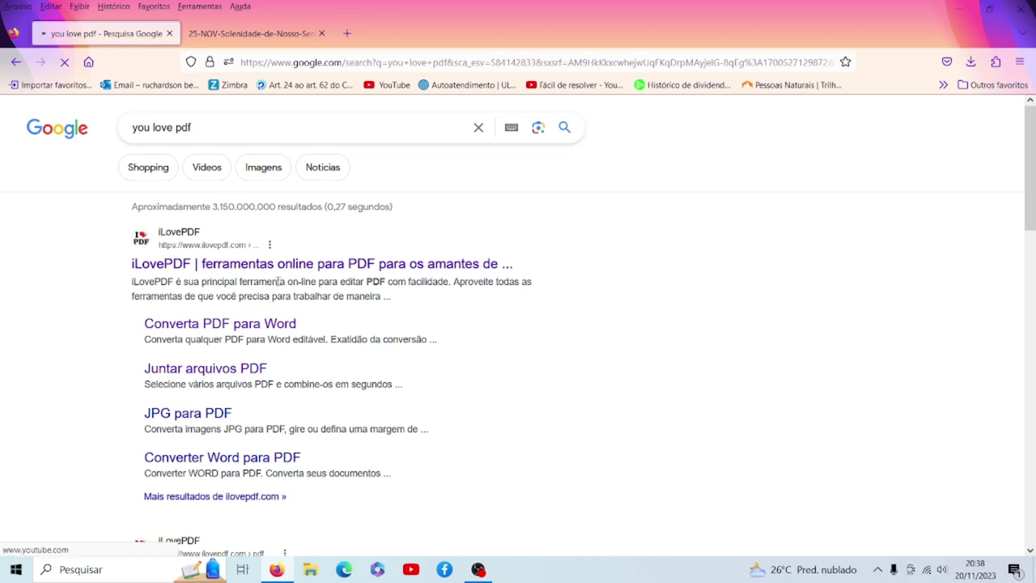
pyautogui.scroll(-4, 162, 251)
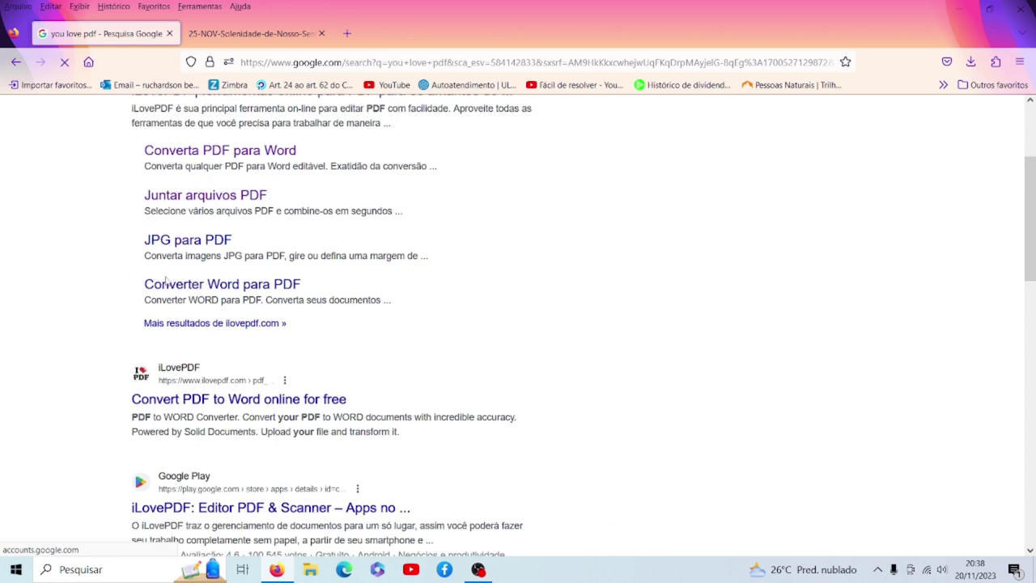
pyautogui.scroll(4, 169, 254)
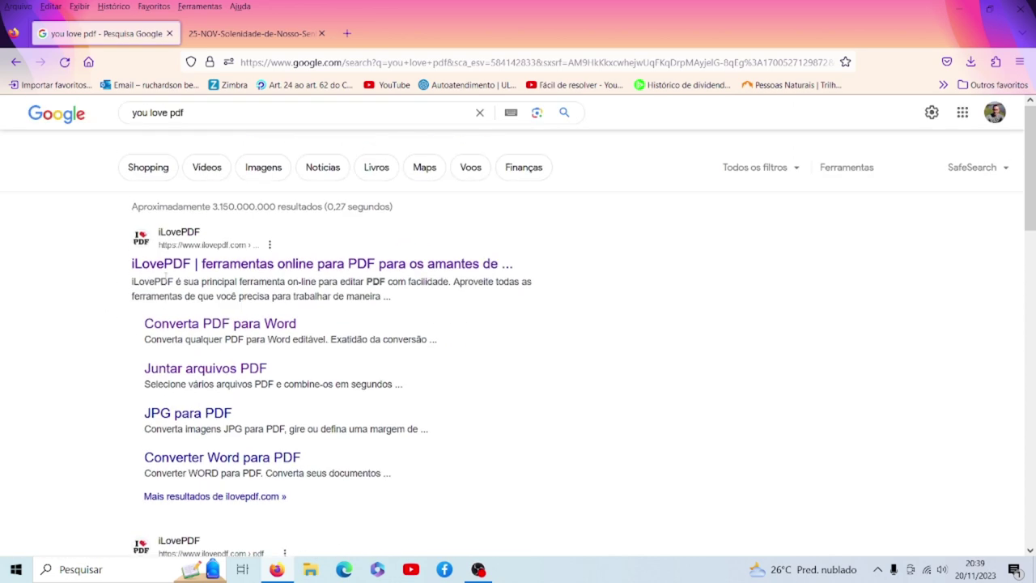
pyautogui.click(178, 267)
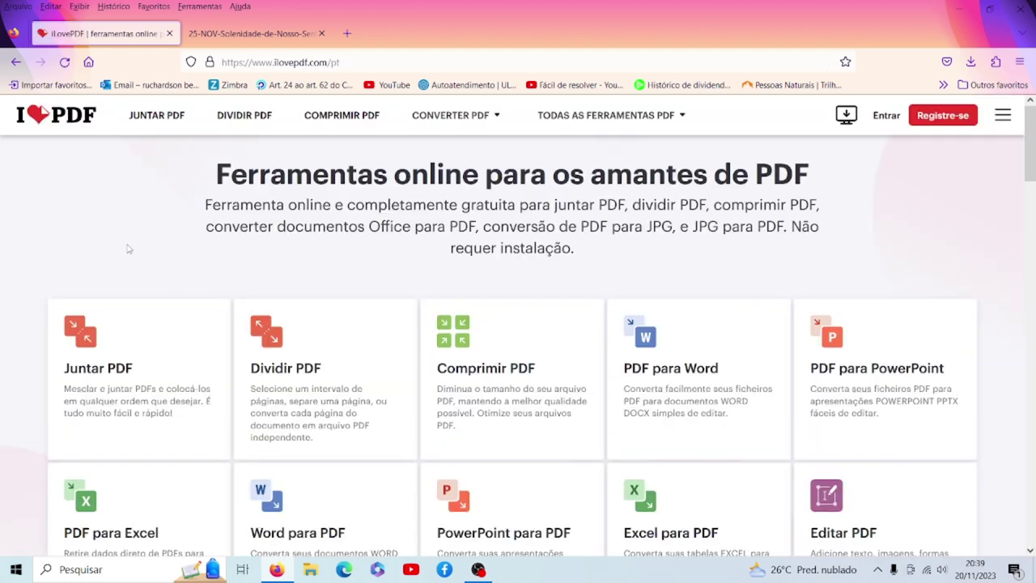
# Scroll the home page, then display the 'Todas as ferramentas PDF' menu with every tool category
pyautogui.scroll(-1, 137, 235)
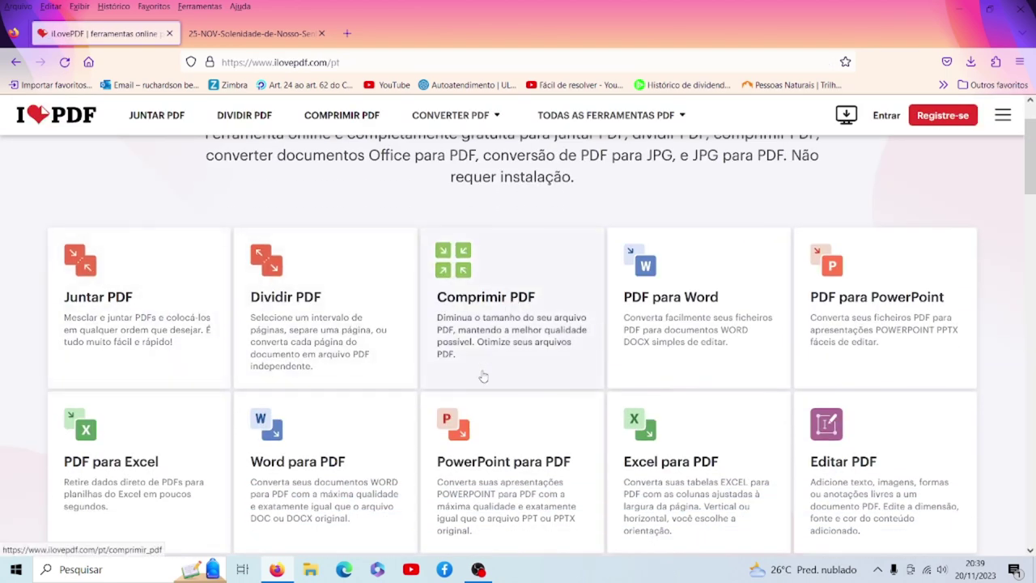
pyautogui.scroll(1, 483, 376)
pyautogui.moveTo(677, 120)
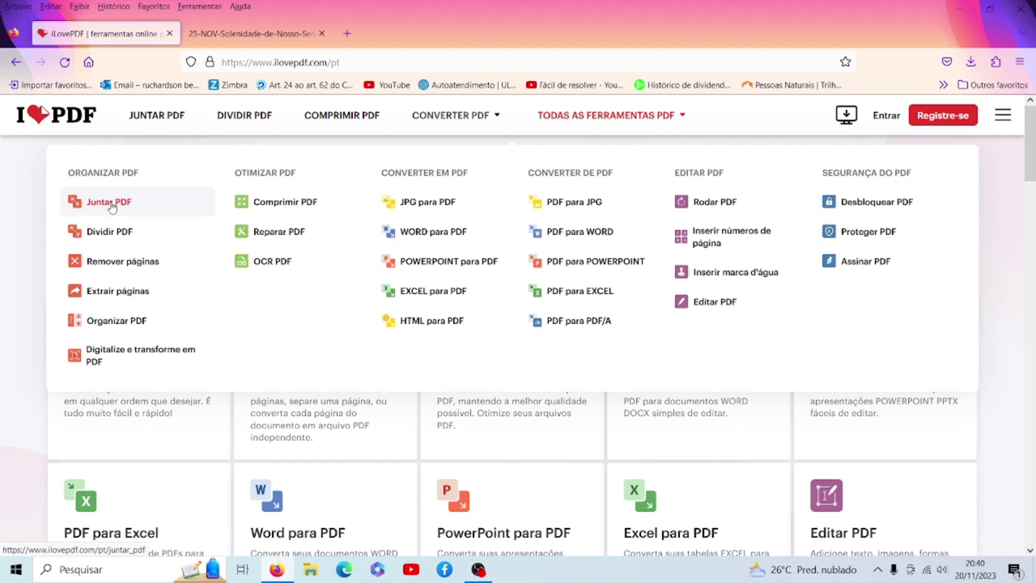
# Open Juntar PDF and upload PDF 1 and PDF2 from the Desktop
pyautogui.click(112, 208)
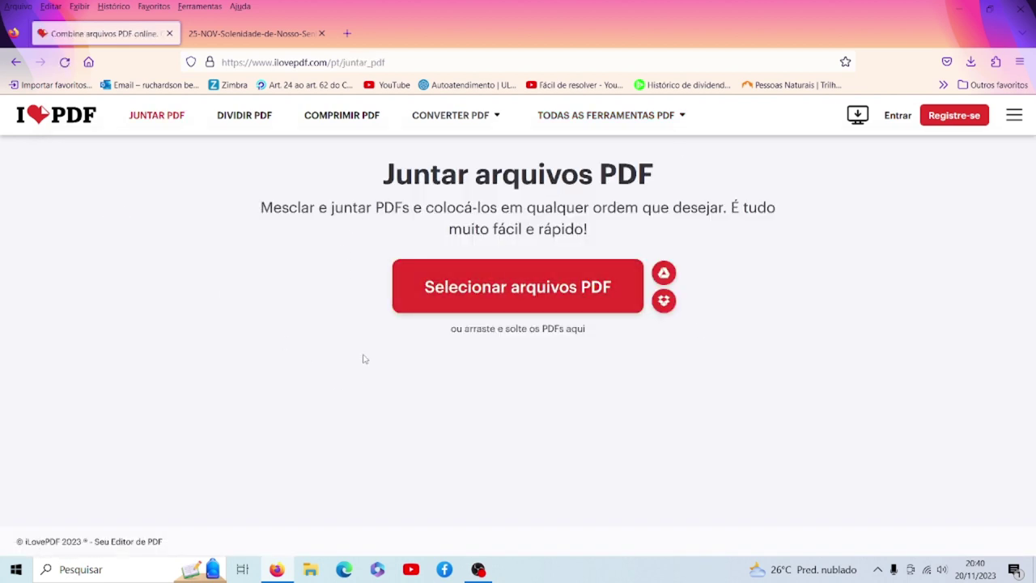
pyautogui.click(431, 293)
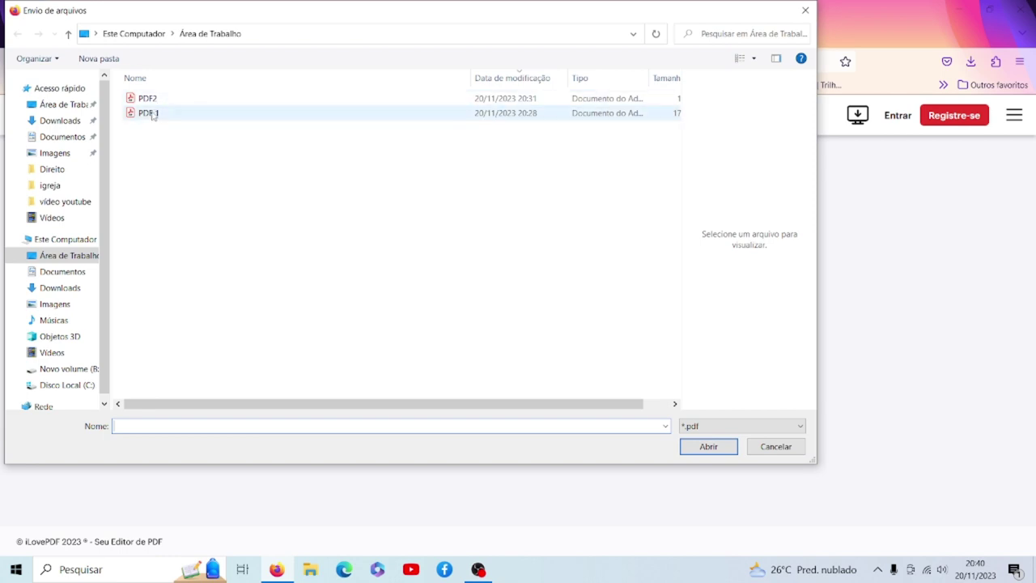
pyautogui.click(152, 113)
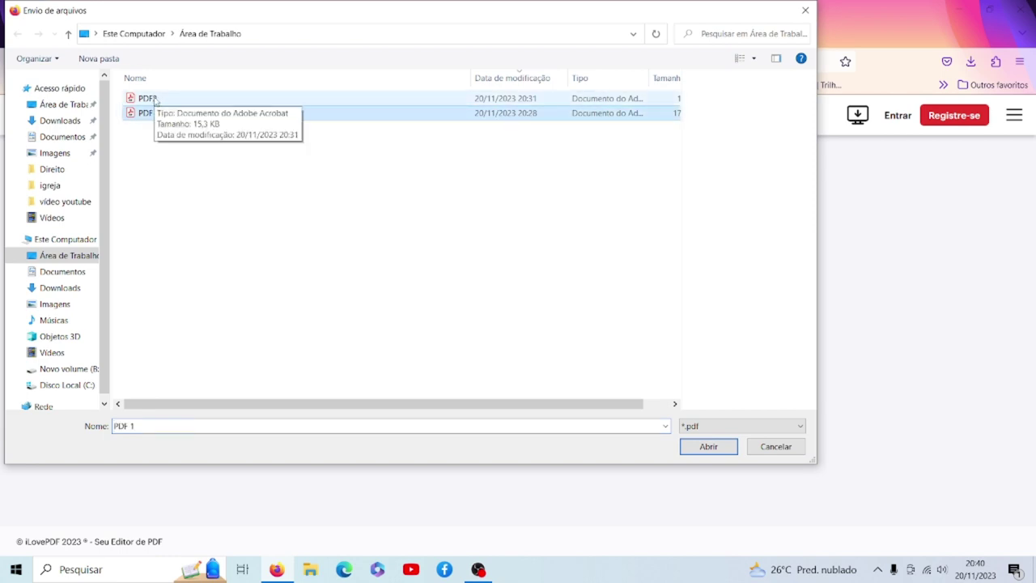
pyautogui.keyDown('ctrl'); pyautogui.click(146, 99); pyautogui.keyUp('ctrl')
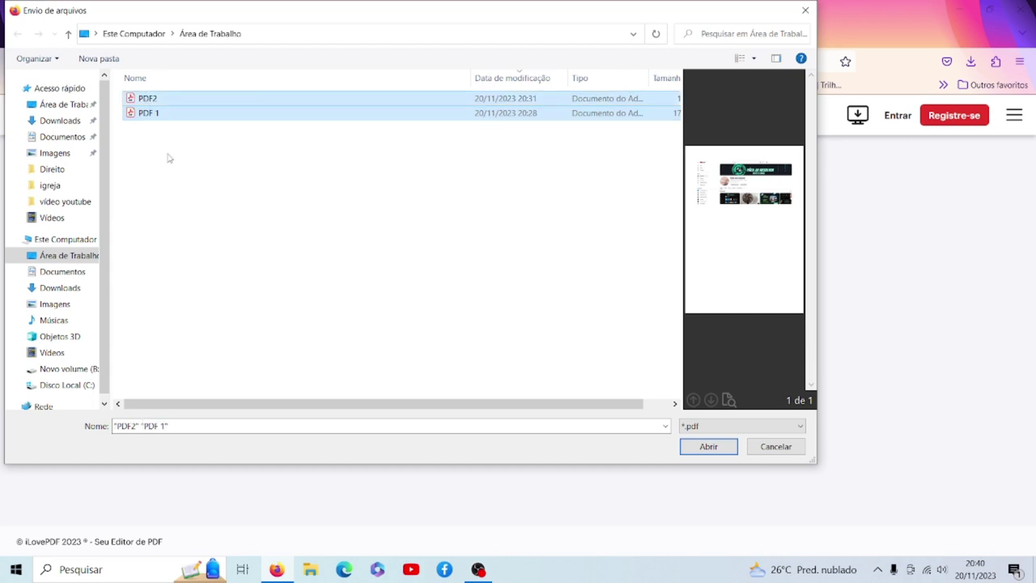
pyautogui.click(724, 451)
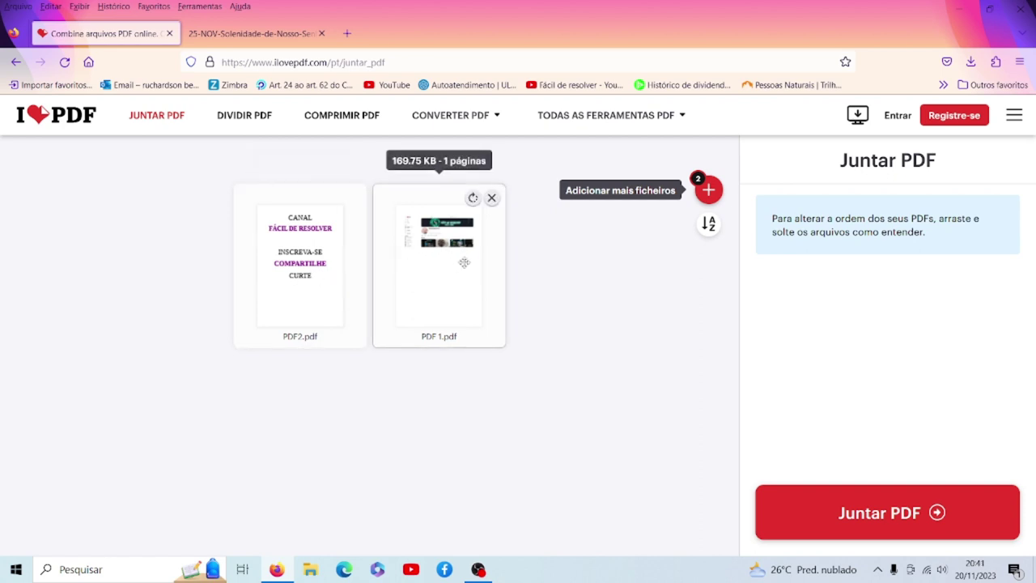
# Move PDF 1 ahead of PDF2 and merge them into a single PDF
pyautogui.moveTo(464, 263); pyautogui.dragTo(316, 251)
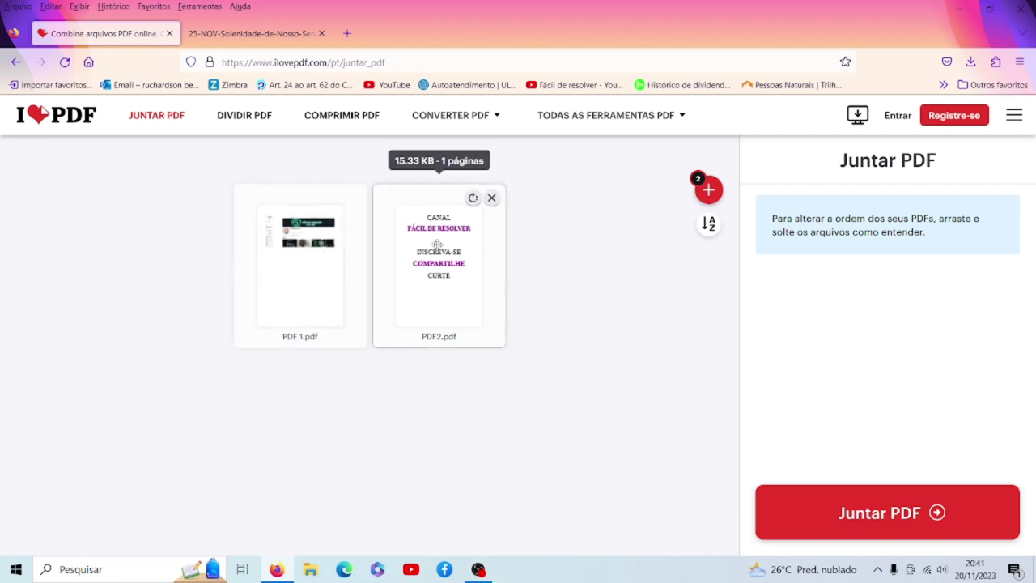
pyautogui.click(836, 515)
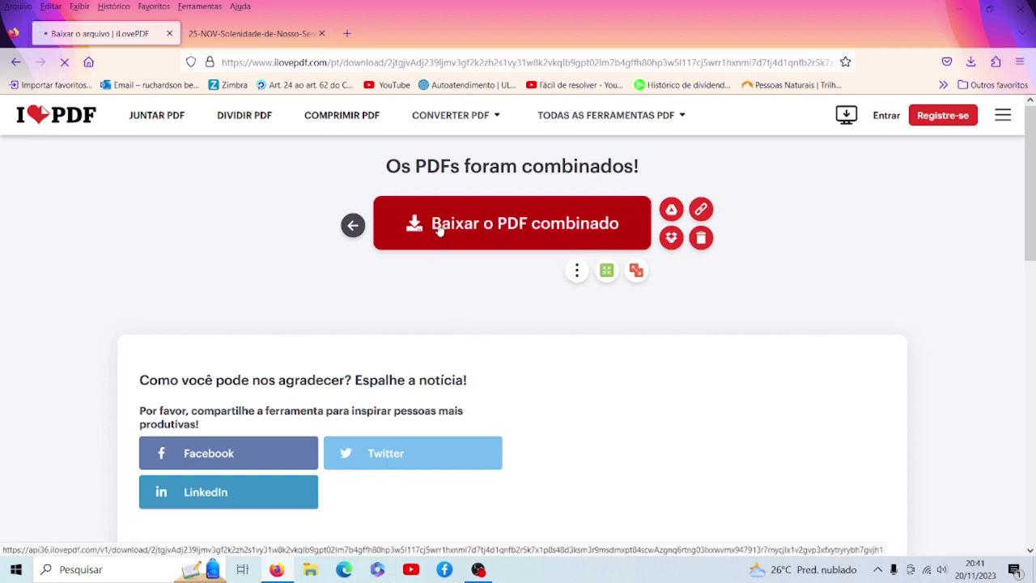
# Download PDF 1_PDF2_merged-1.pdf, scroll through both pages, then return to the iLovePDF tab
pyautogui.click(439, 230)
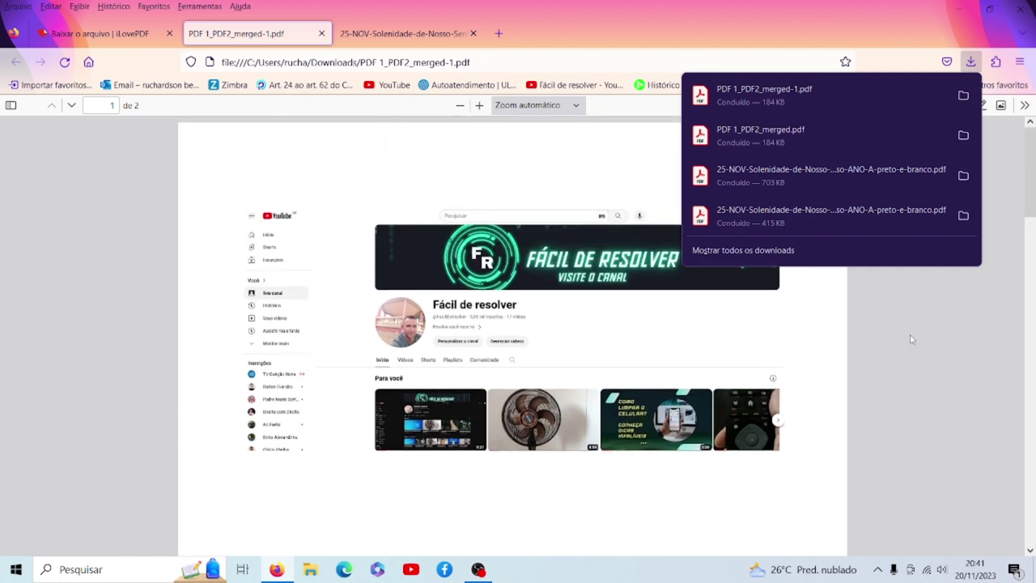
pyautogui.click(912, 339)
pyautogui.scroll(-10, 461, 226)
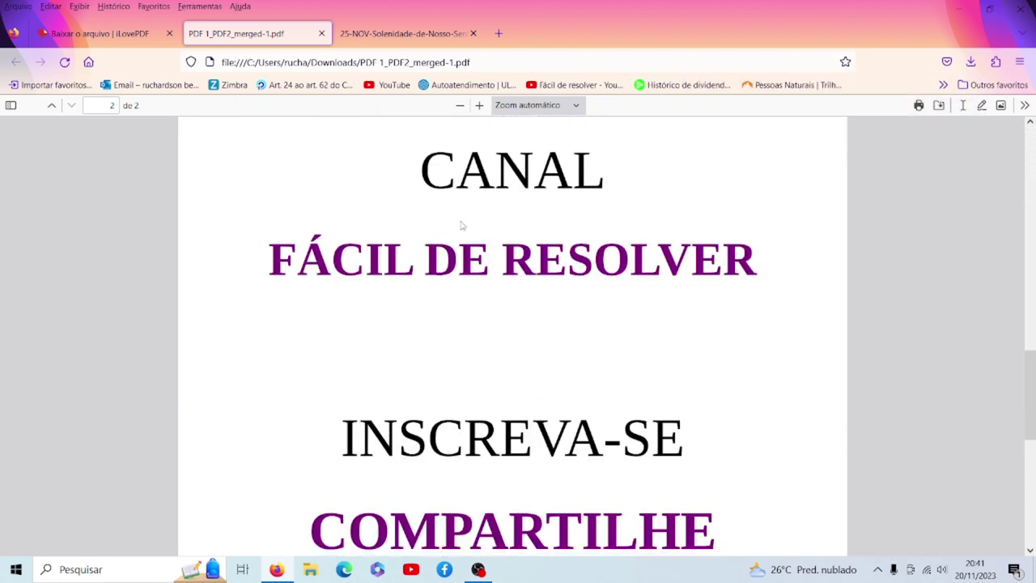
pyautogui.scroll(-2, 461, 226)
pyautogui.scroll(-1, 461, 226)
pyautogui.scroll(3, 461, 226)
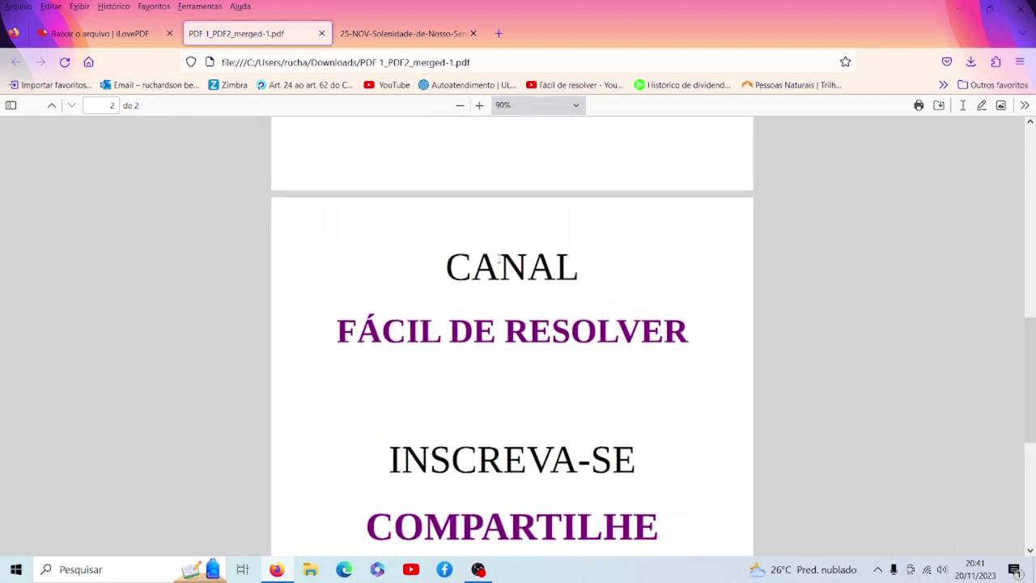
pyautogui.scroll(10, 499, 257)
pyautogui.keyDown('ctrl'); pyautogui.scroll(6, 505, 256); pyautogui.keyUp('ctrl')
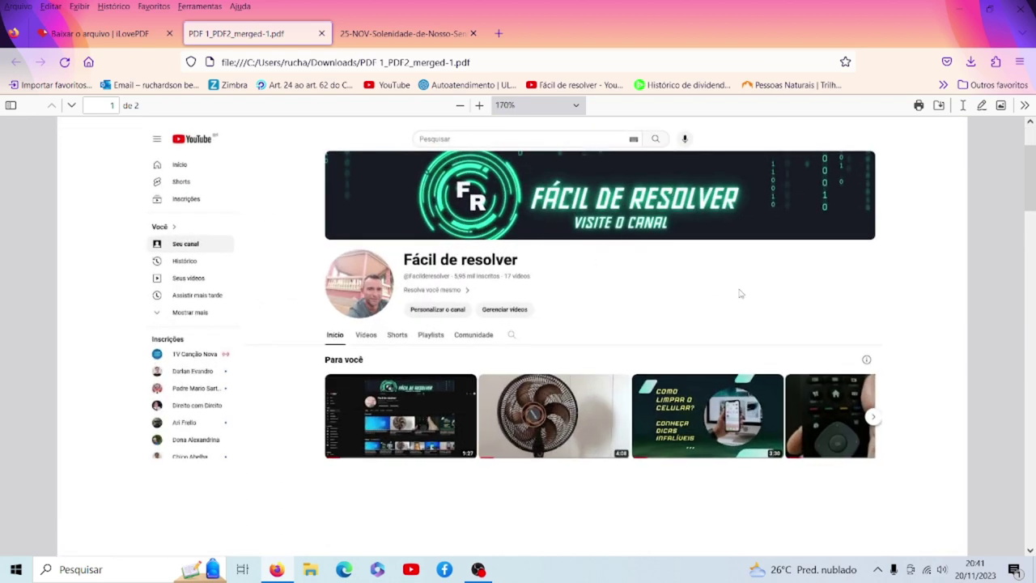
pyautogui.scroll(3, 599, 311)
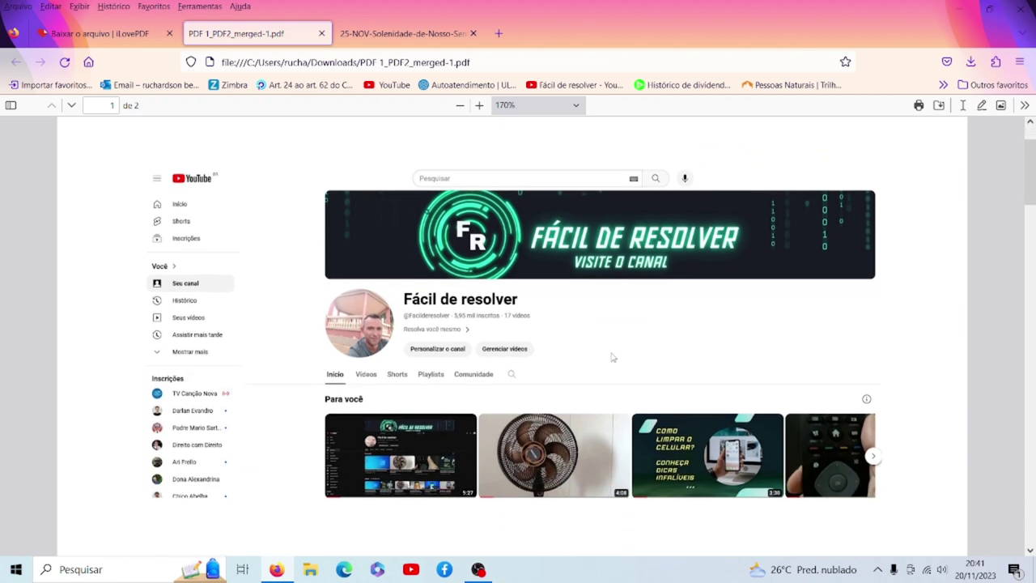
pyautogui.click(102, 37)
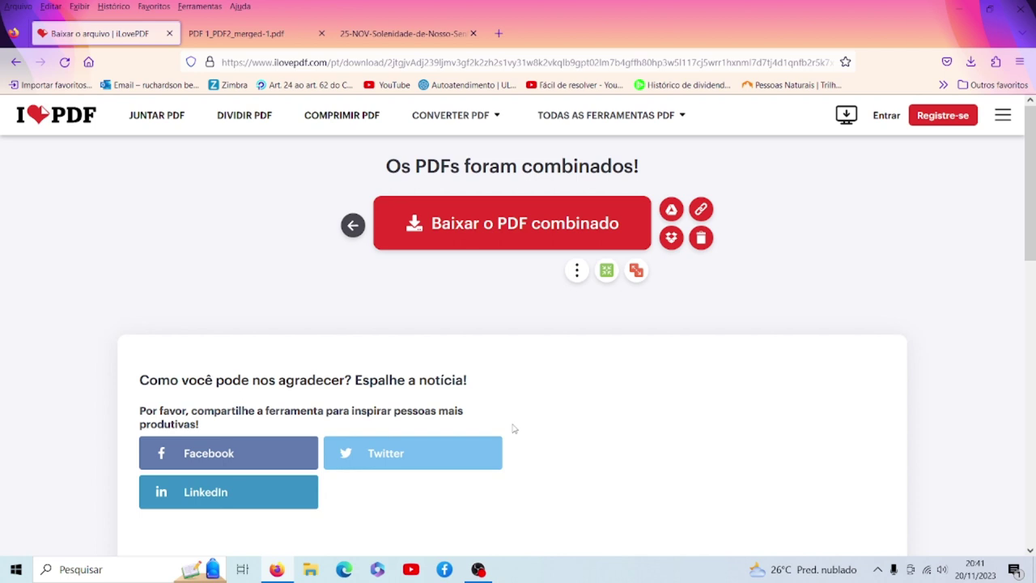
# Load PDF 1_PDF2_merged-1 from the Downloads folder into the Editar PDF tool
pyautogui.moveTo(662, 122)
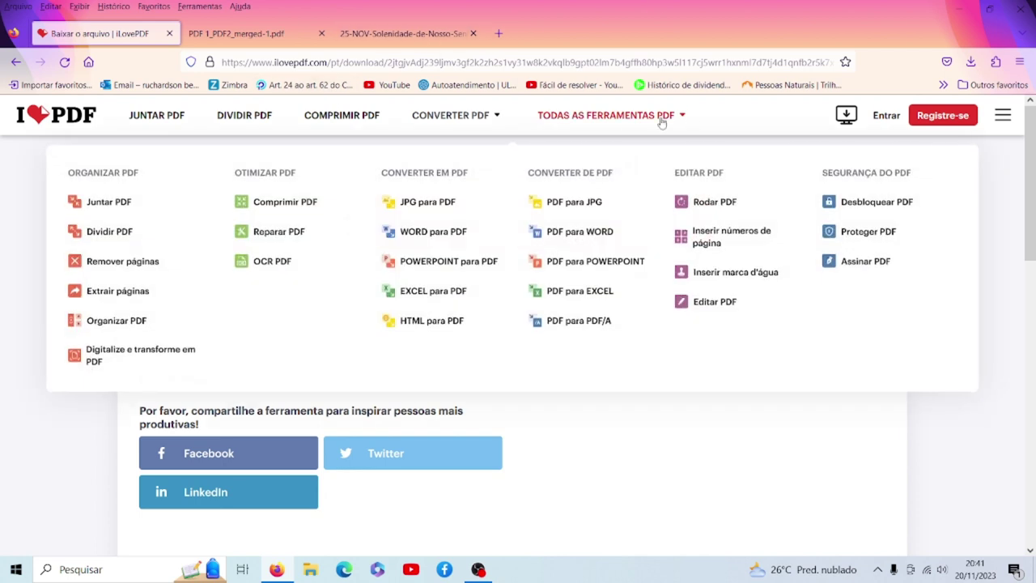
pyautogui.click(706, 303)
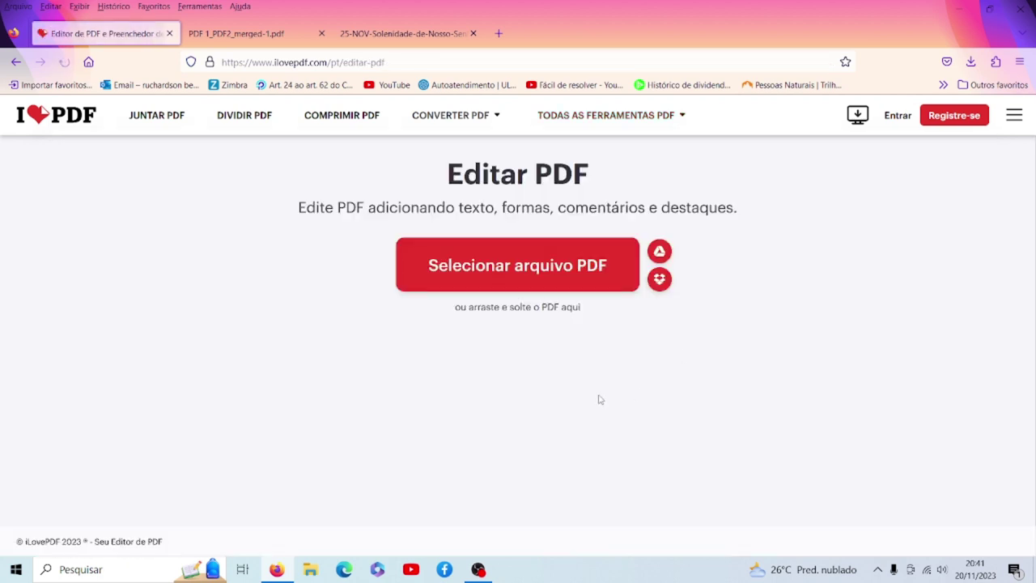
pyautogui.click(494, 275)
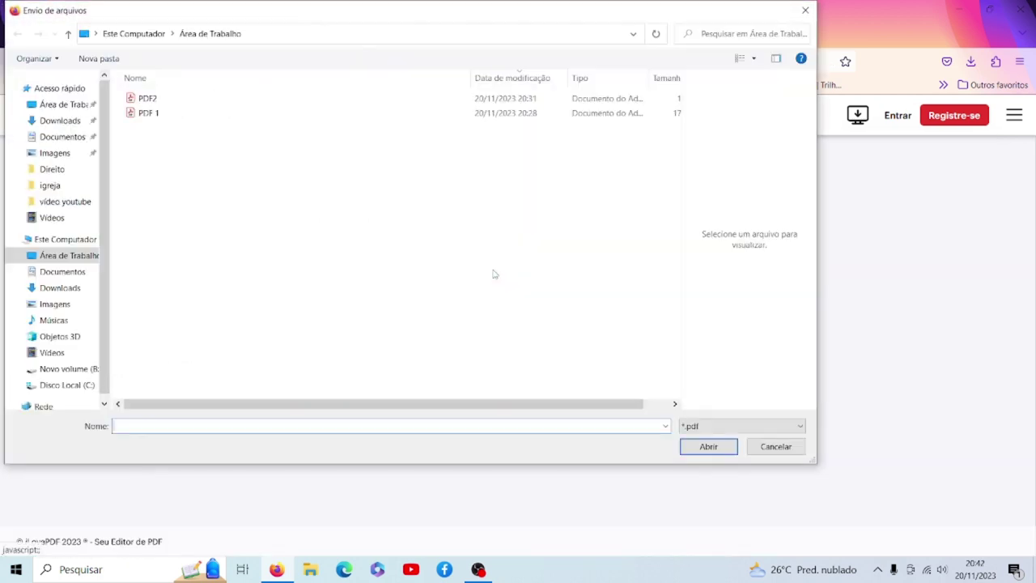
pyautogui.click(62, 123)
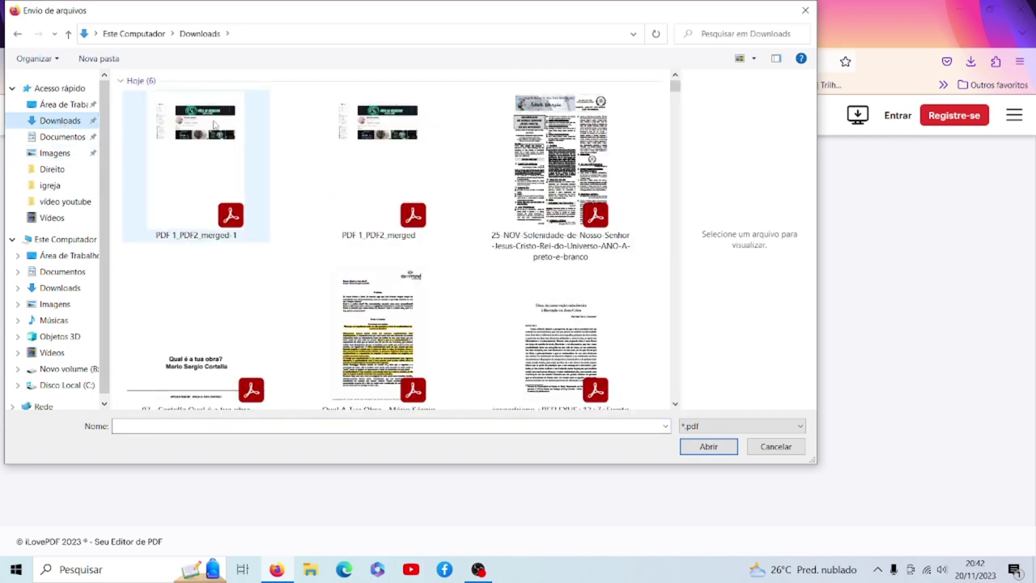
pyautogui.click(215, 123)
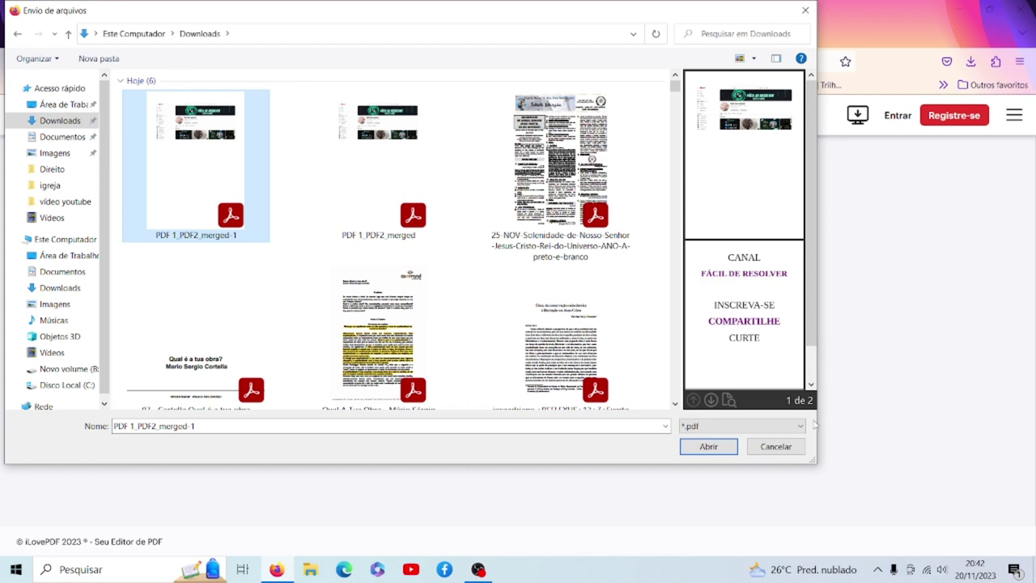
pyautogui.click(690, 445)
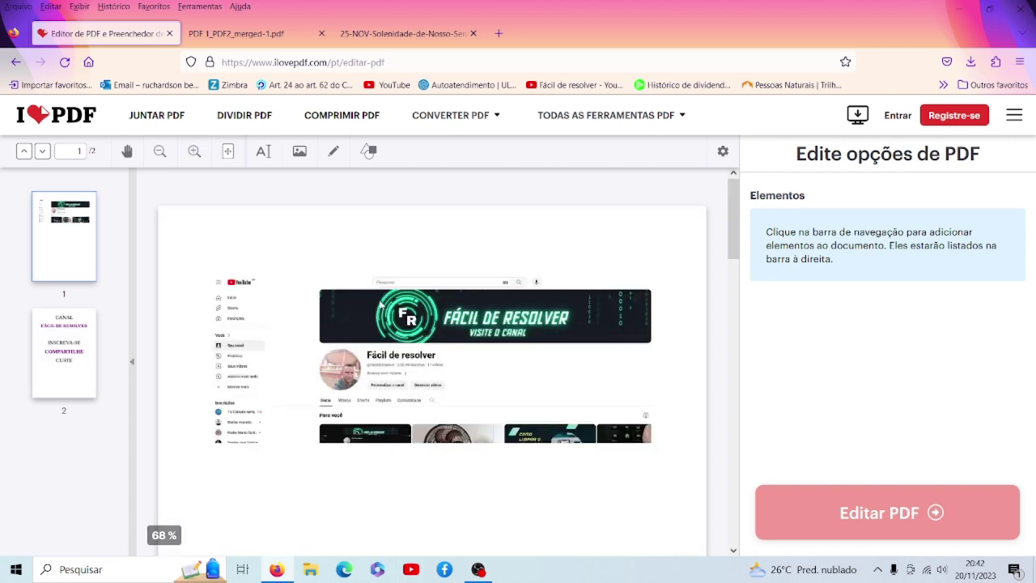
# Add a rectangle on page 1 left of the YouTube screenshot and make its fill transparent
pyautogui.scroll(1, 293, 283)
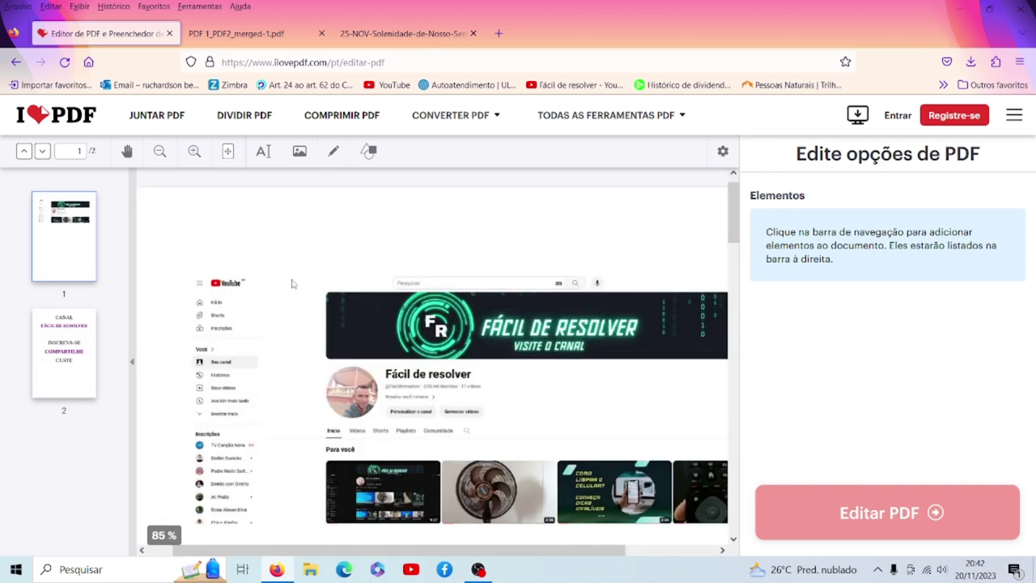
pyautogui.click(372, 153)
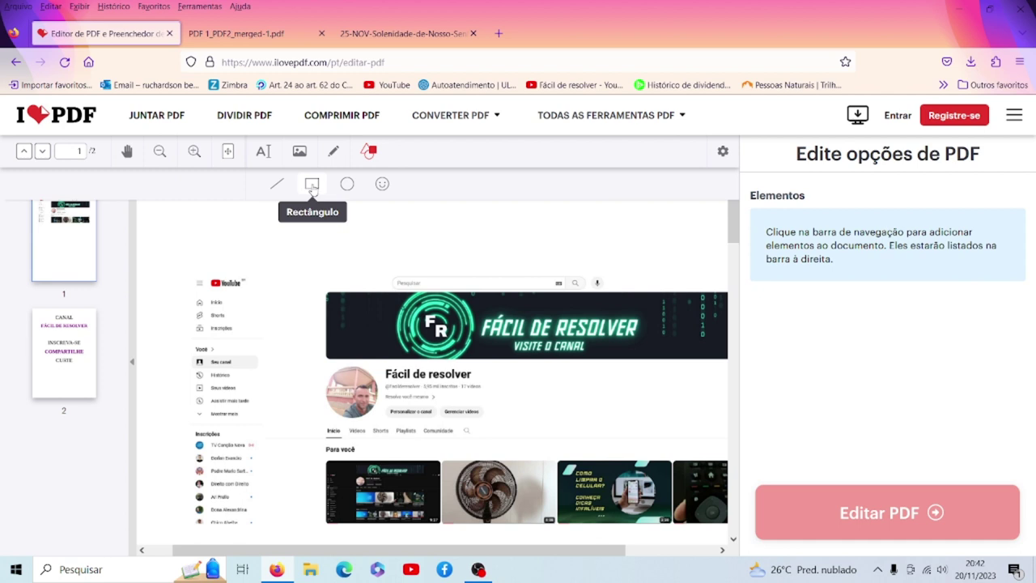
pyautogui.click(312, 185)
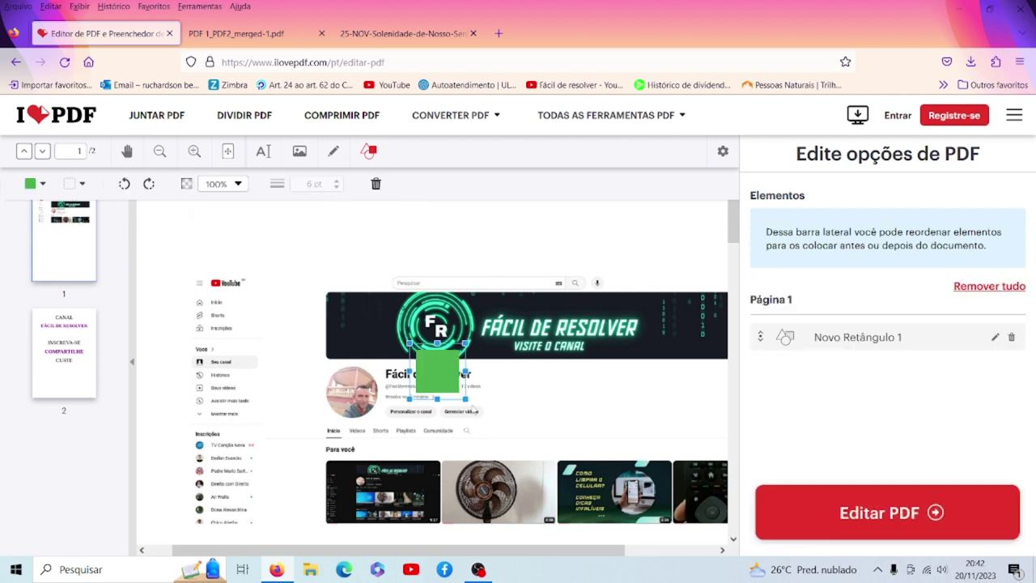
pyautogui.moveTo(431, 375); pyautogui.dragTo(283, 257)
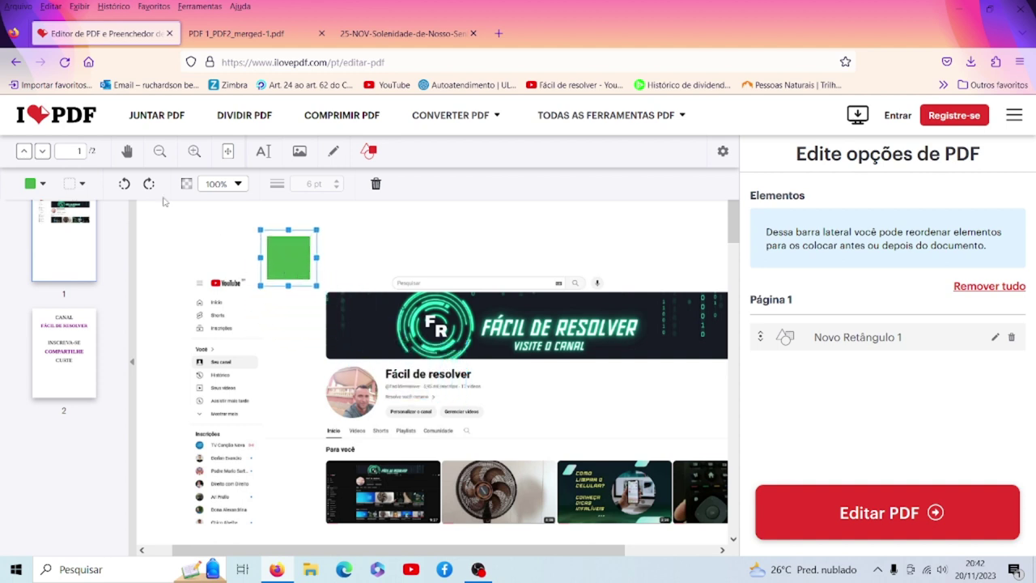
pyautogui.click(44, 186)
pyautogui.click(46, 212)
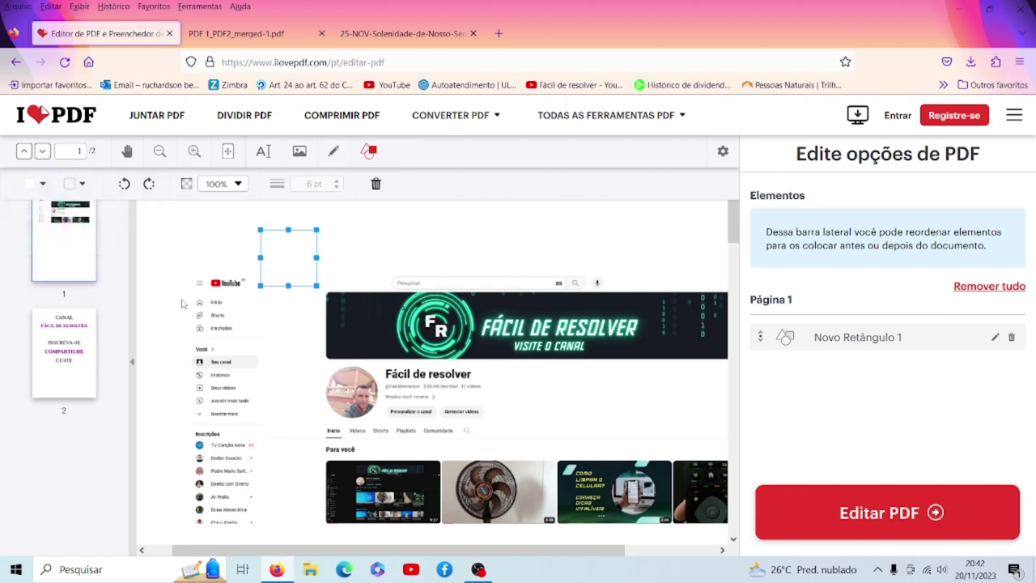
pyautogui.click(45, 185)
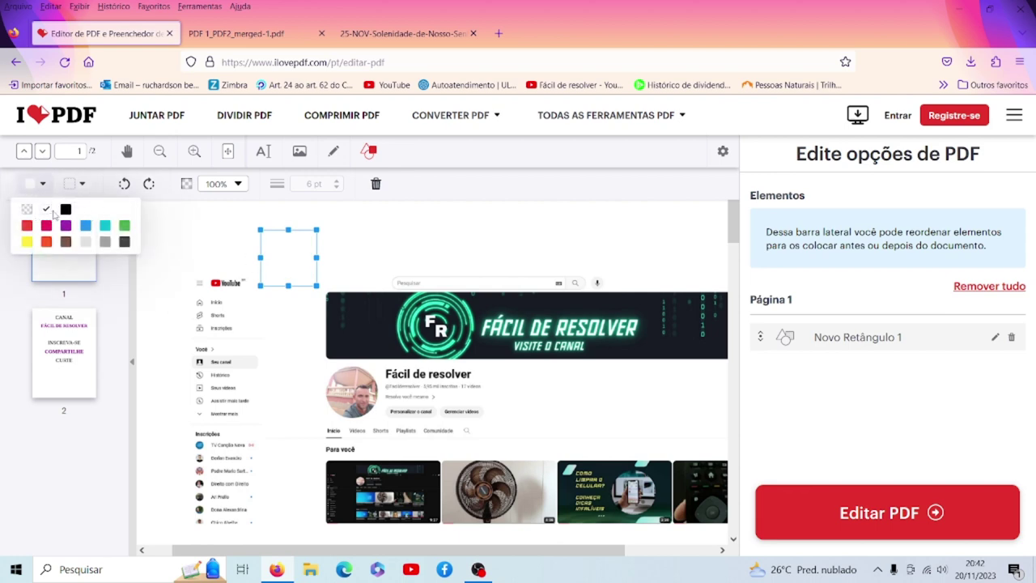
pyautogui.click(45, 212)
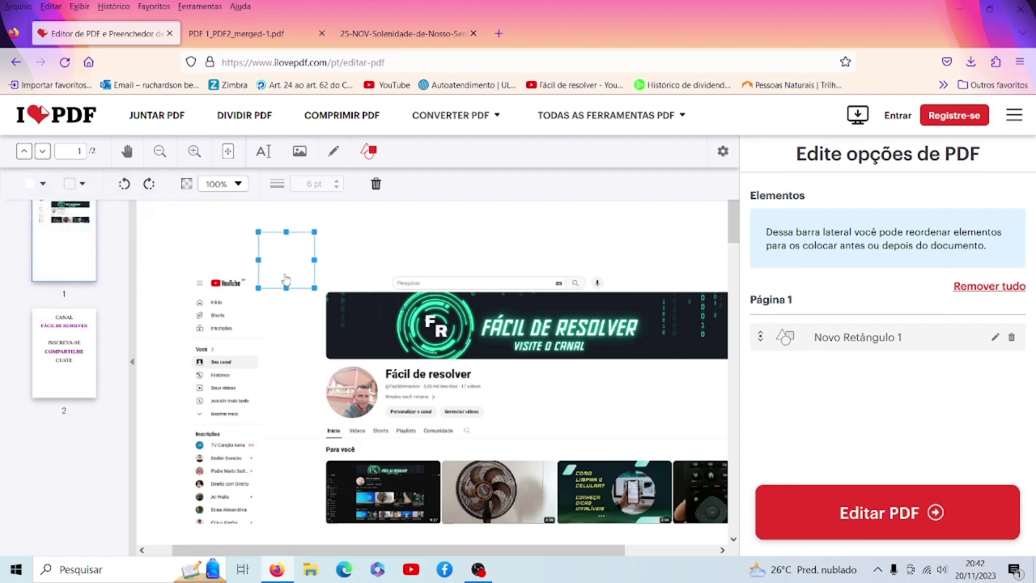
# Stretch the rectangle into a tall narrow outline over the side menu area
pyautogui.moveTo(291, 274)
pyautogui.mouseDown()
pyautogui.moveTo(338, 329)
pyautogui.moveTo(221, 319)
pyautogui.moveTo(219, 300)
pyautogui.moveTo(270, 283)
pyautogui.mouseUp()
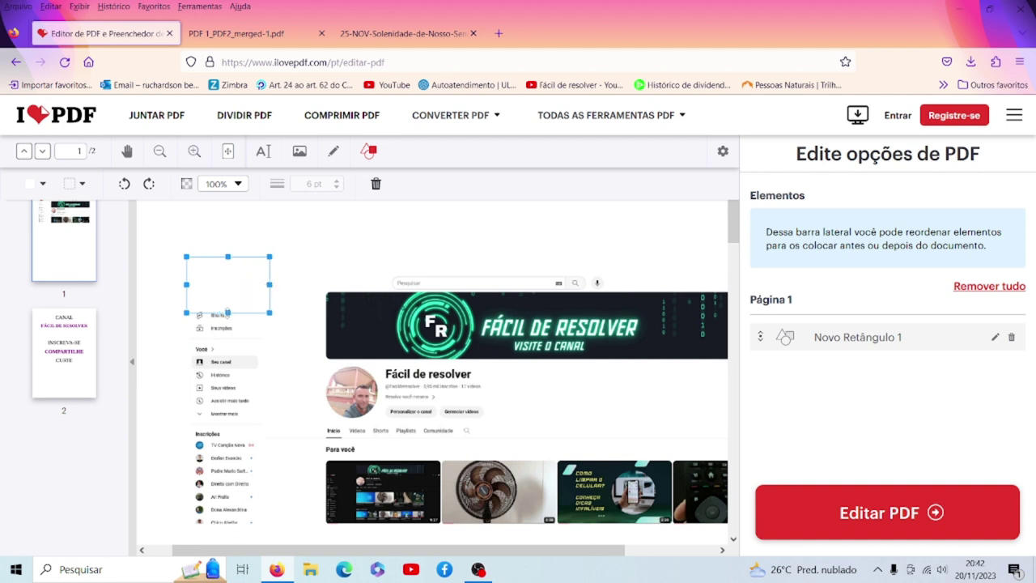
pyautogui.moveTo(228, 313); pyautogui.dragTo(239, 553)
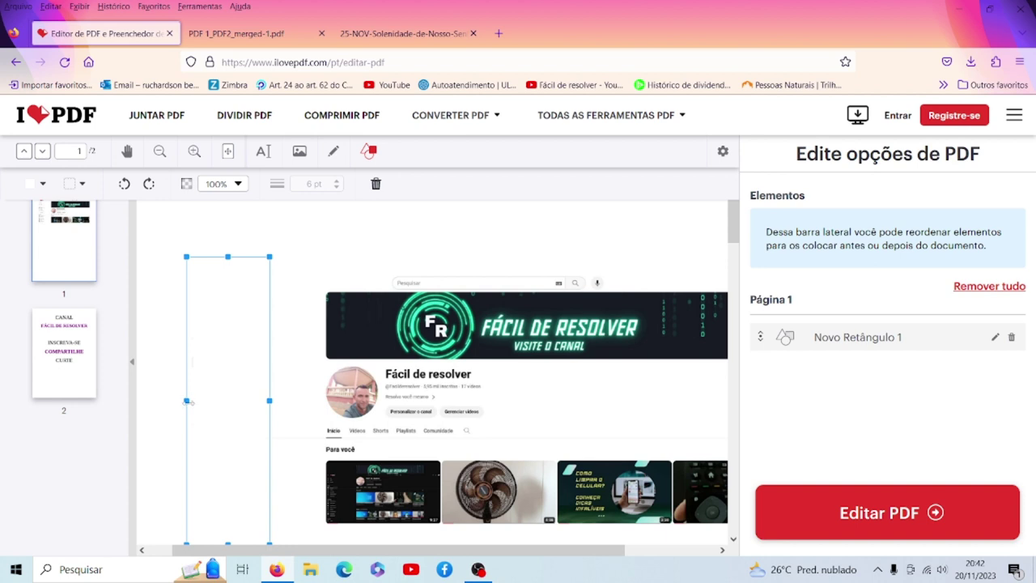
pyautogui.moveTo(187, 401); pyautogui.dragTo(173, 400)
pyautogui.click(348, 229)
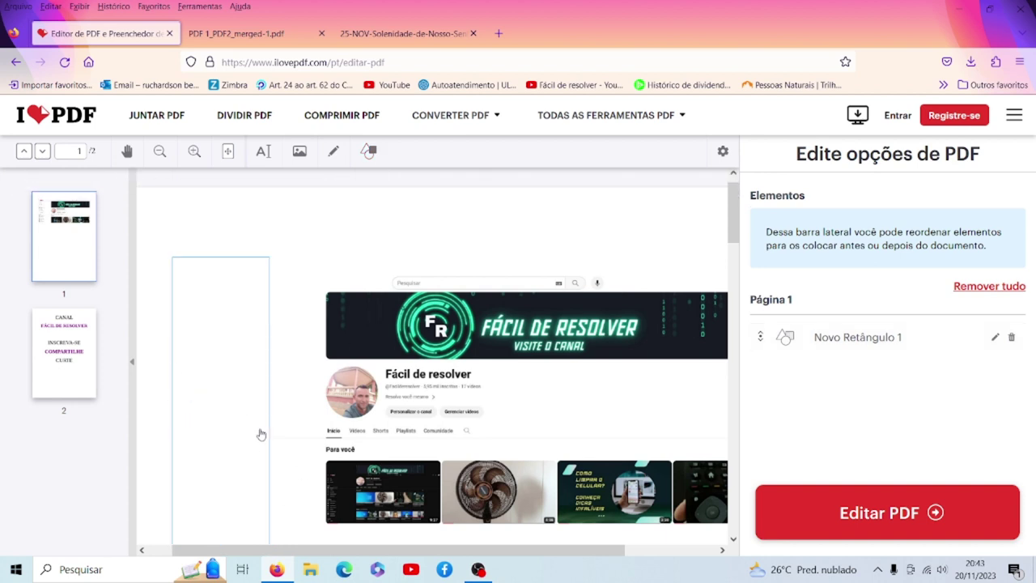
# Insert the Fácil de Resolver thumbnail image from Downloads onto page 1
pyautogui.click(301, 157)
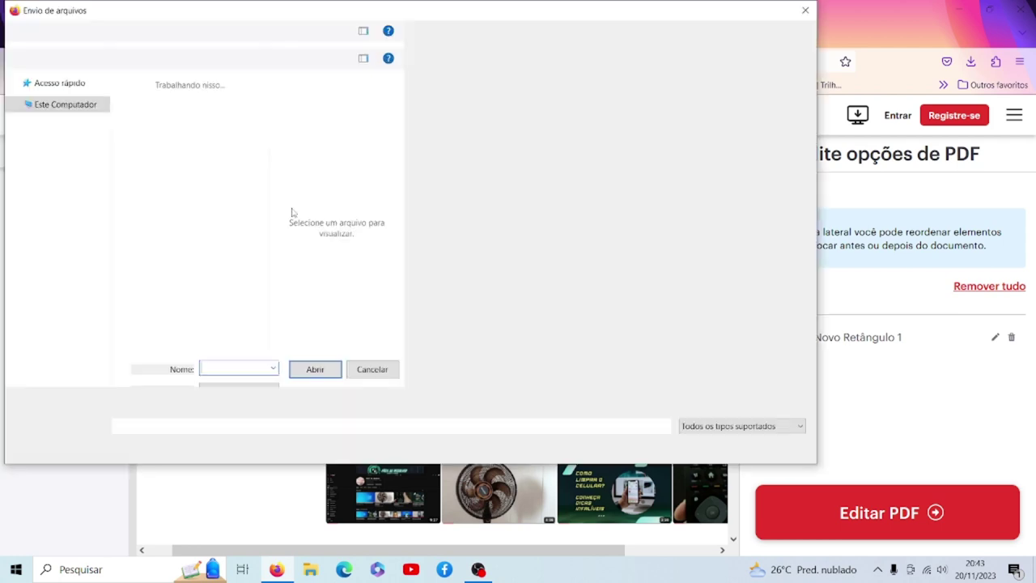
pyautogui.click(202, 187)
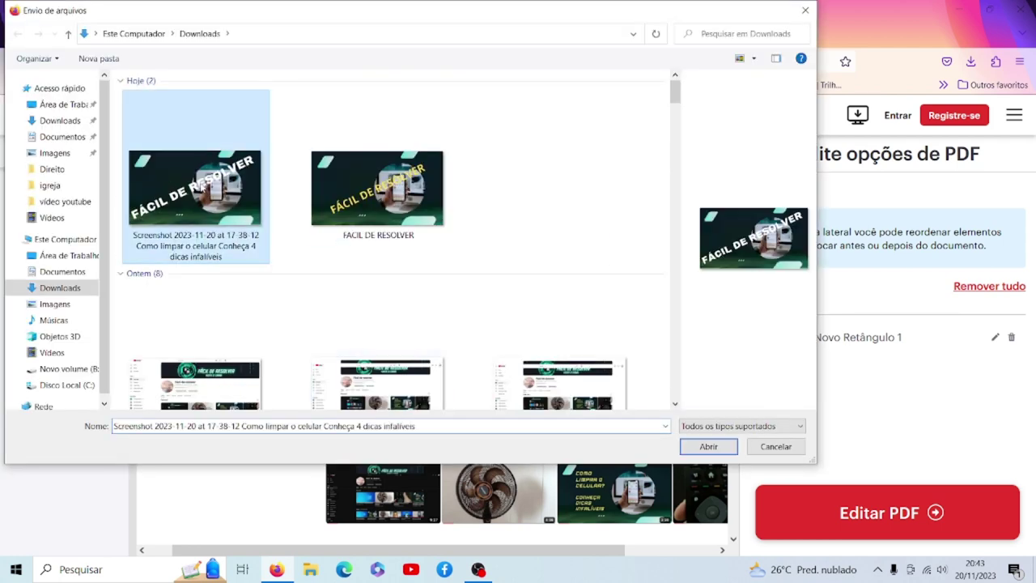
pyautogui.click(710, 447)
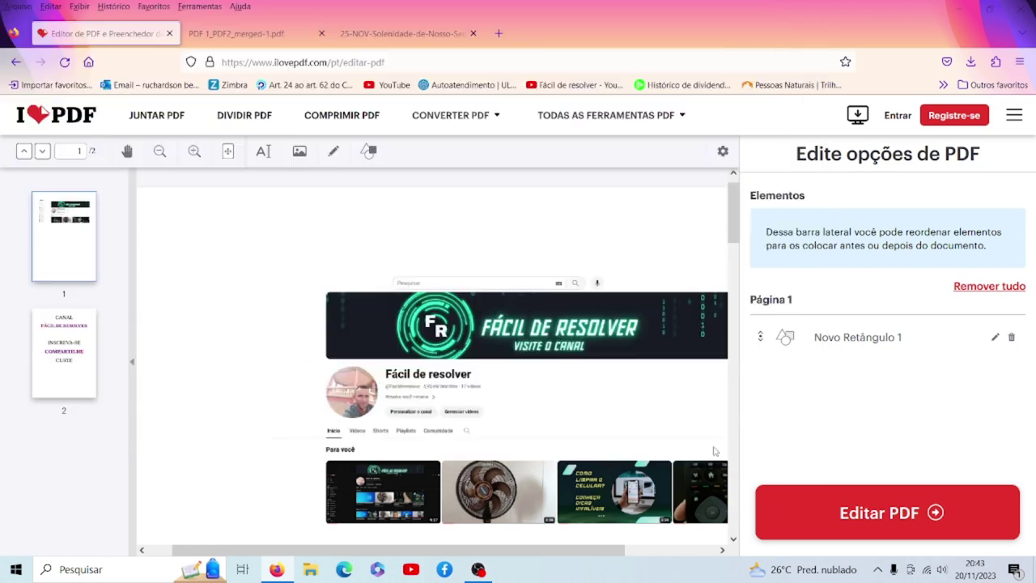
# Shrink the image to a small thumbnail placed left of the channel banner
pyautogui.click(375, 376)
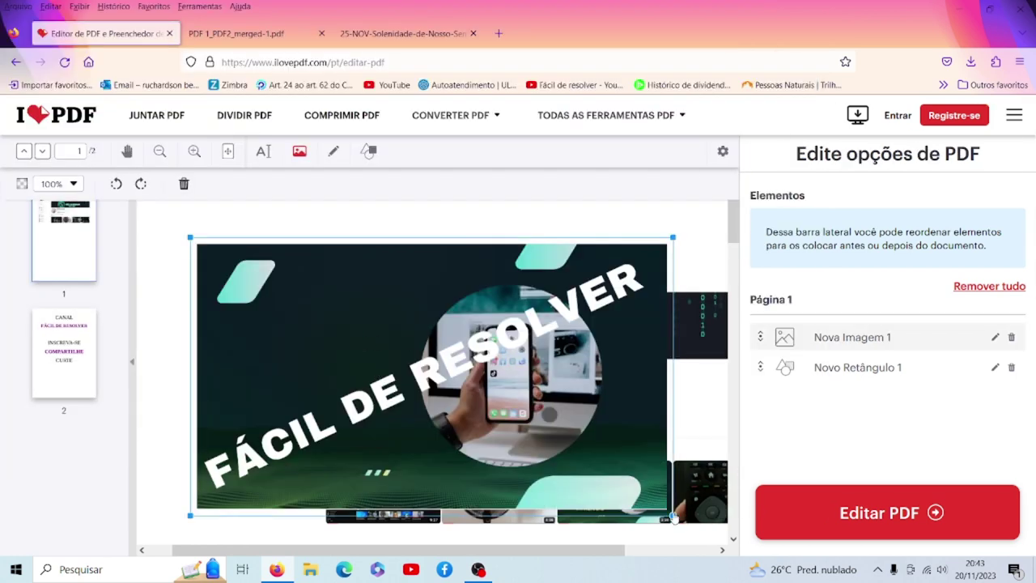
pyautogui.moveTo(673, 516); pyautogui.dragTo(283, 360)
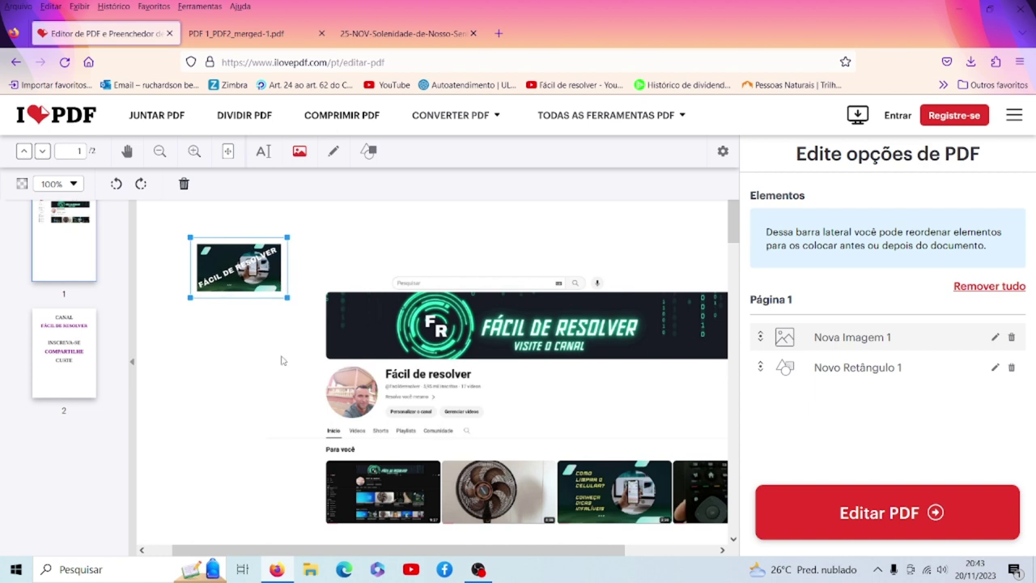
pyautogui.moveTo(234, 283); pyautogui.dragTo(236, 339)
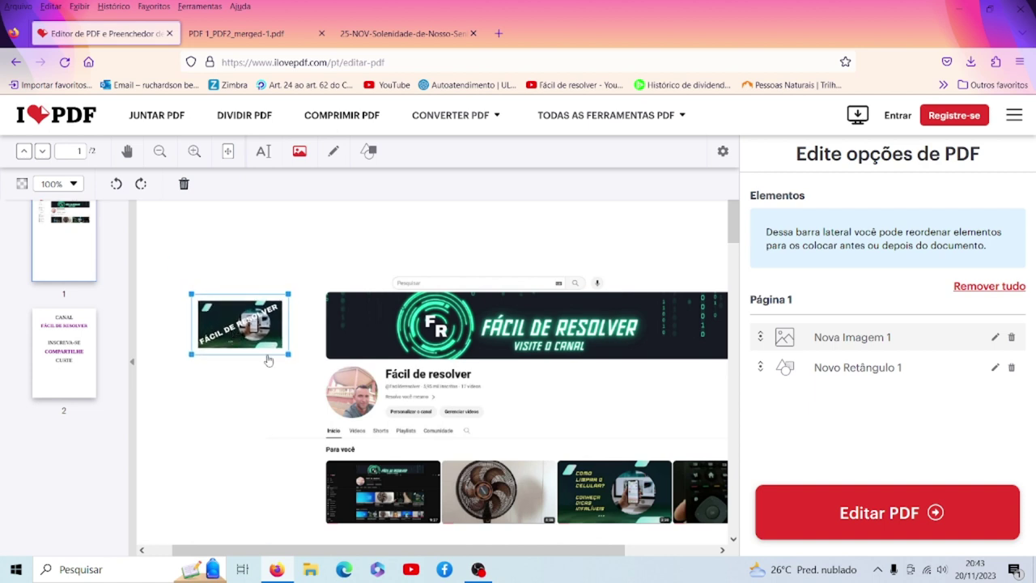
pyautogui.moveTo(289, 356); pyautogui.dragTo(299, 369)
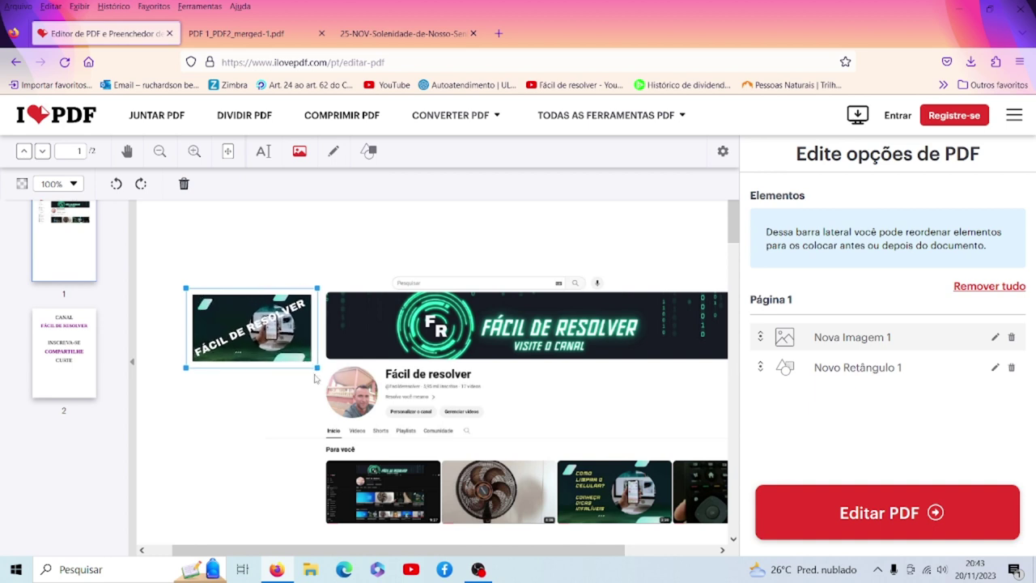
pyautogui.click(266, 430)
pyautogui.click(289, 326)
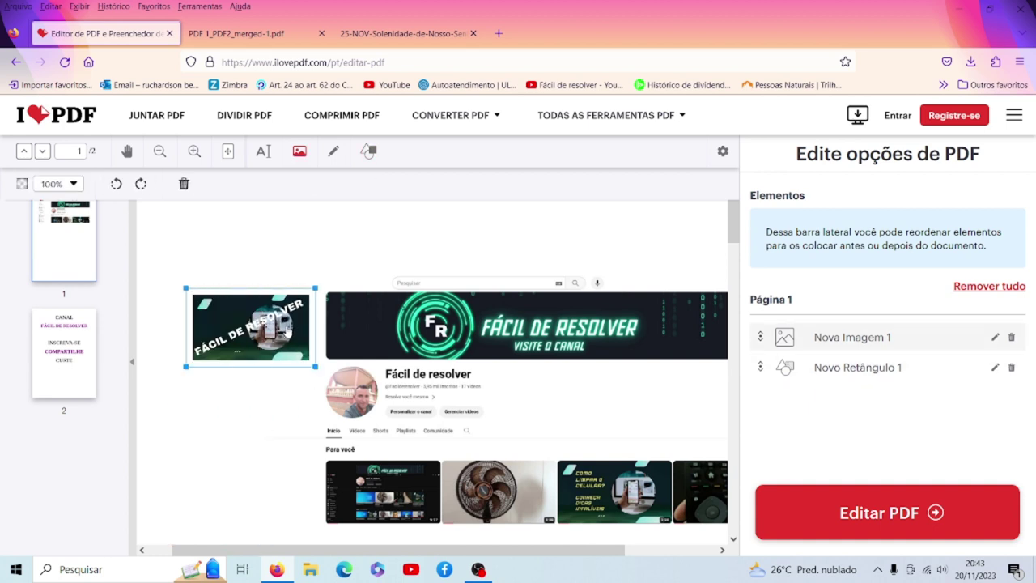
pyautogui.click(425, 222)
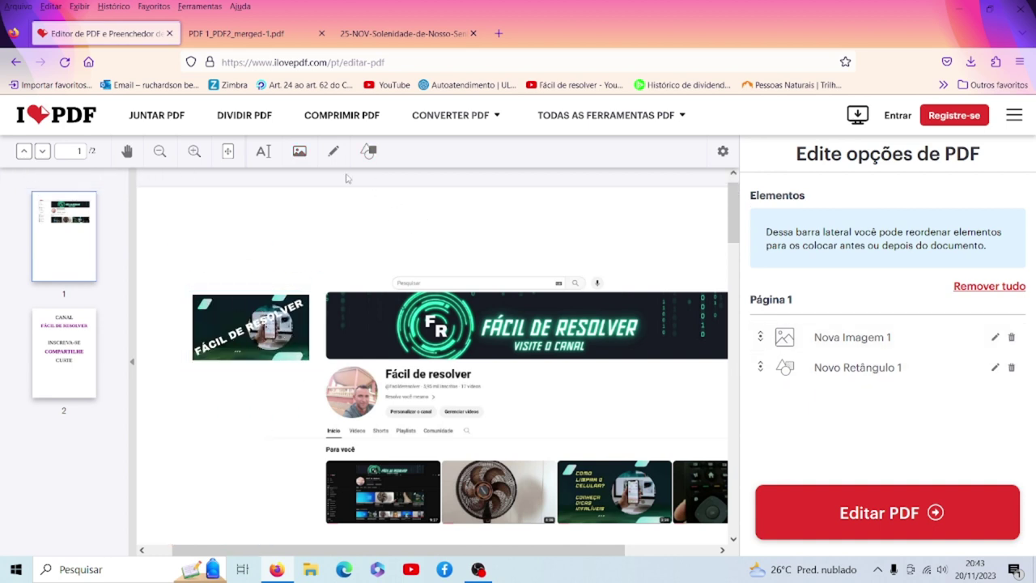
# Add a text box reading 'tEXTO' and move it above the thumbnail
pyautogui.click(263, 152)
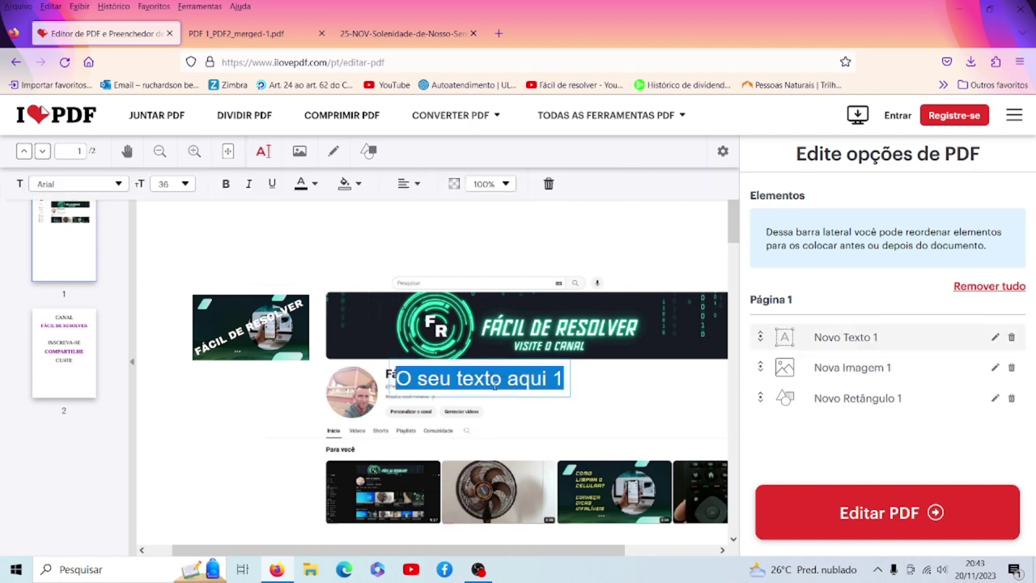
pyautogui.write('tEXT')
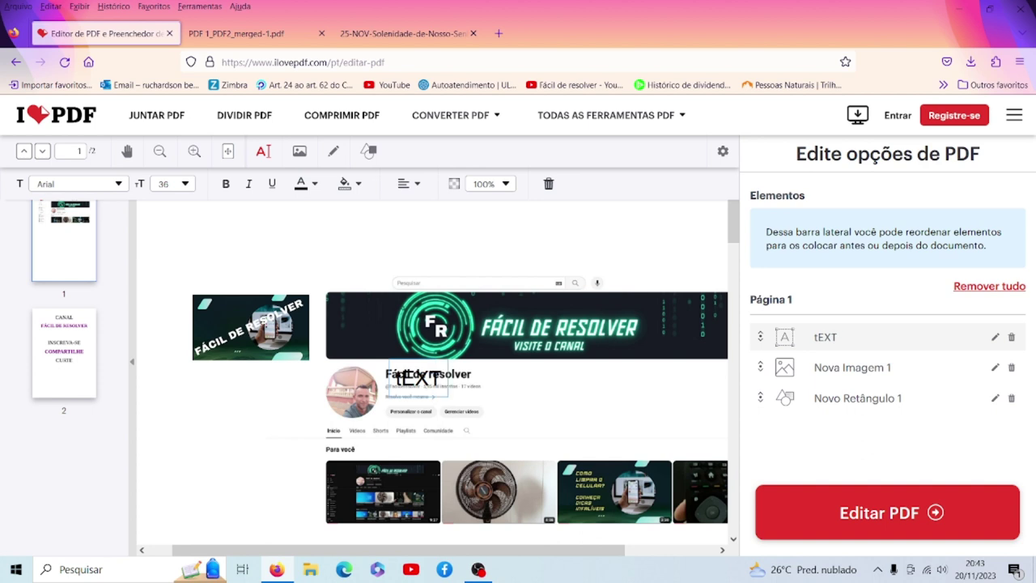
pyautogui.write('O')
pyautogui.moveTo(426, 391); pyautogui.dragTo(230, 273)
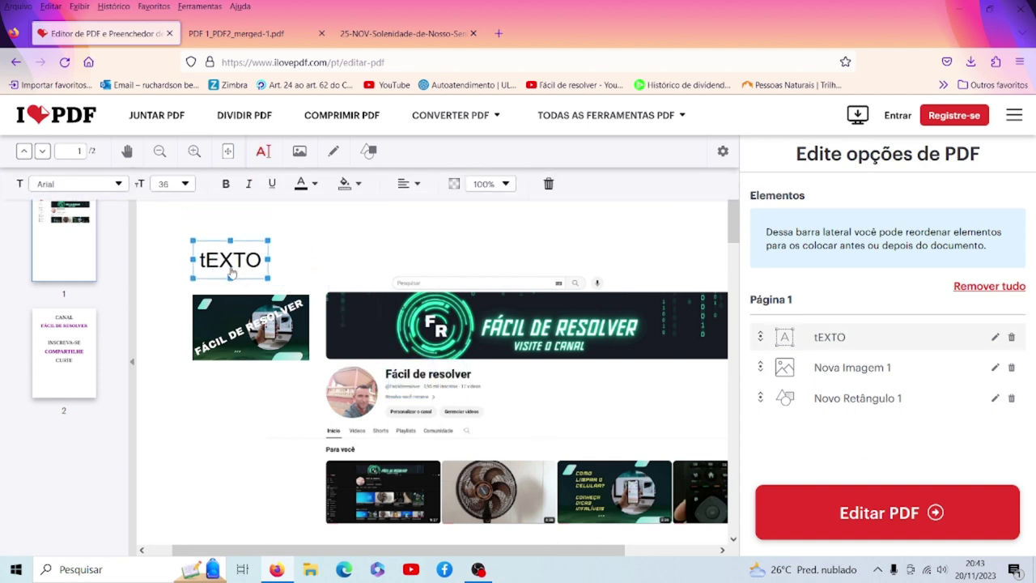
# Replace the text box wording with 'fácil de resolver'
pyautogui.doubleClick(231, 273)
pyautogui.hotkey('shift', 'Left')
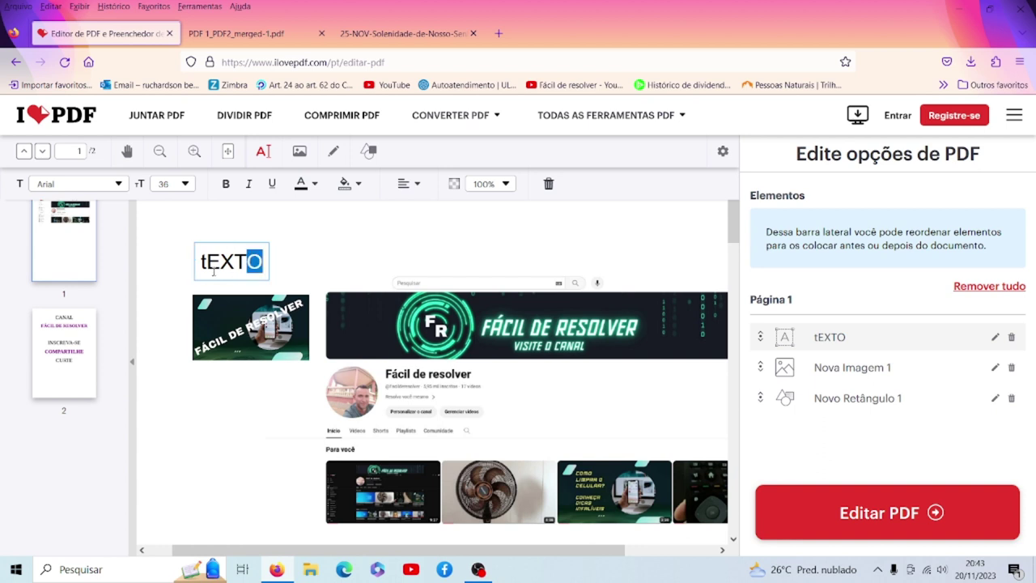
pyautogui.hotkey('shift', 'Left')
pyautogui.hotkey('shift', 'Left')
pyautogui.hotkey('shift', 'Left')
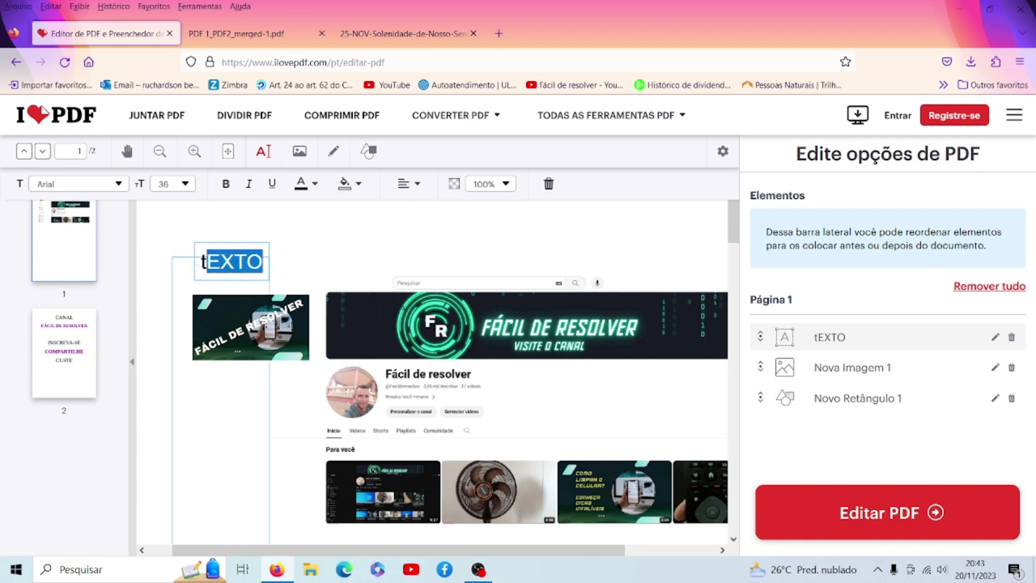
pyautogui.press('BackSpace')
pyautogui.press('BackSpace')
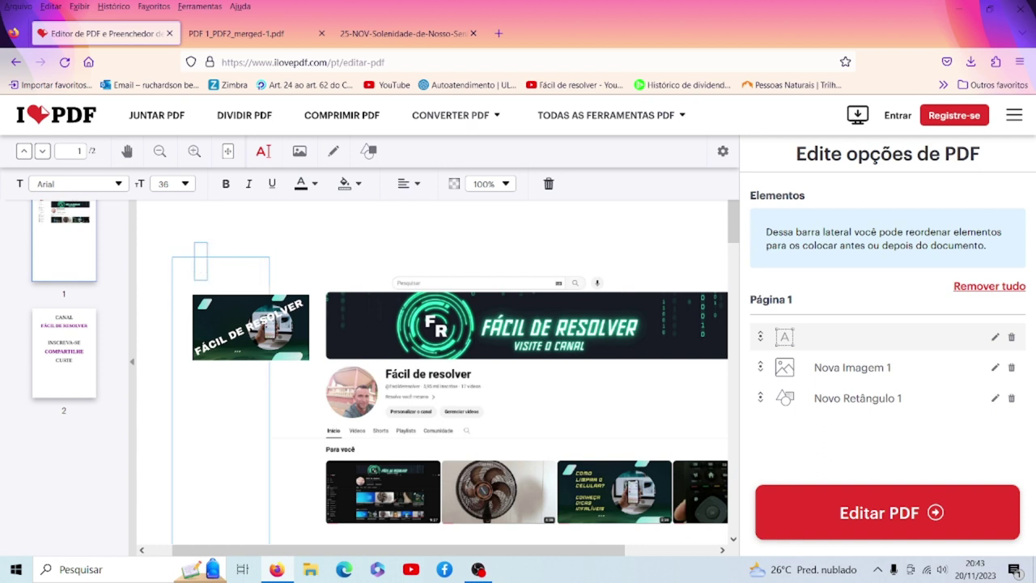
pyautogui.write('fÁC')
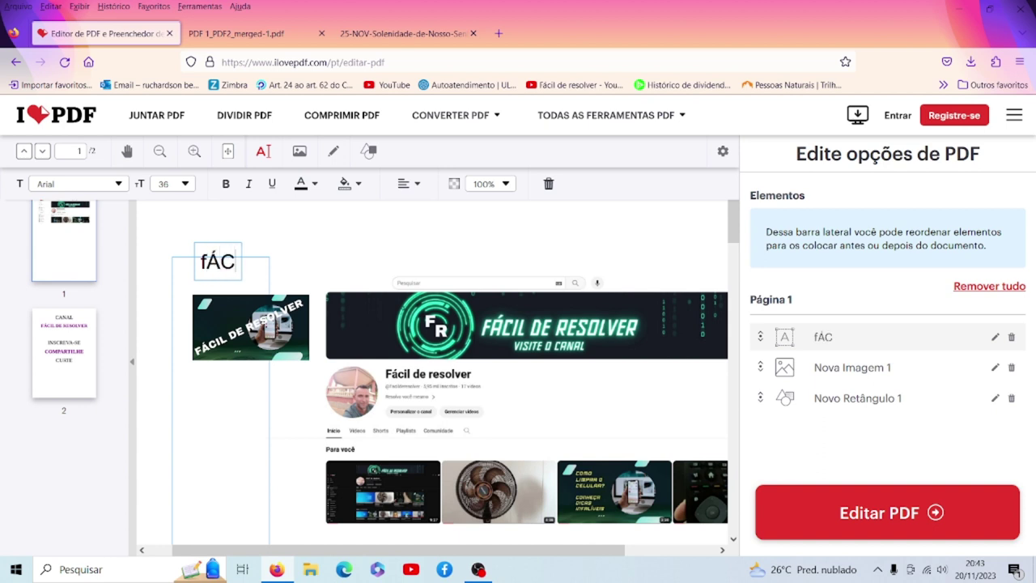
pyautogui.write('IL')
pyautogui.press('BackSpace')
pyautogui.press('BackSpace')
pyautogui.press('BackSpace')
pyautogui.press('BackSpace')
pyautogui.press('BackSpace')
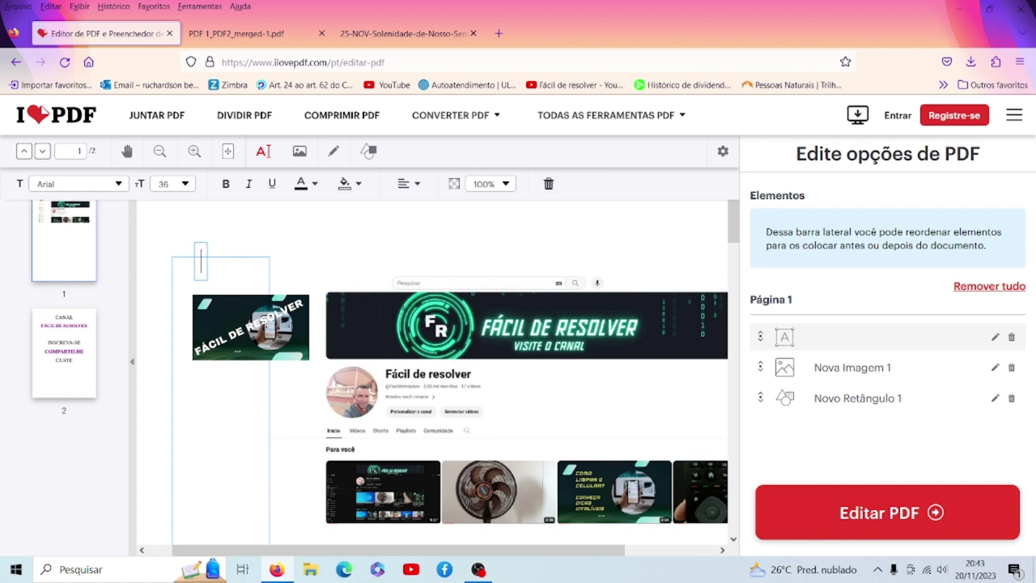
pyautogui.write('fác')
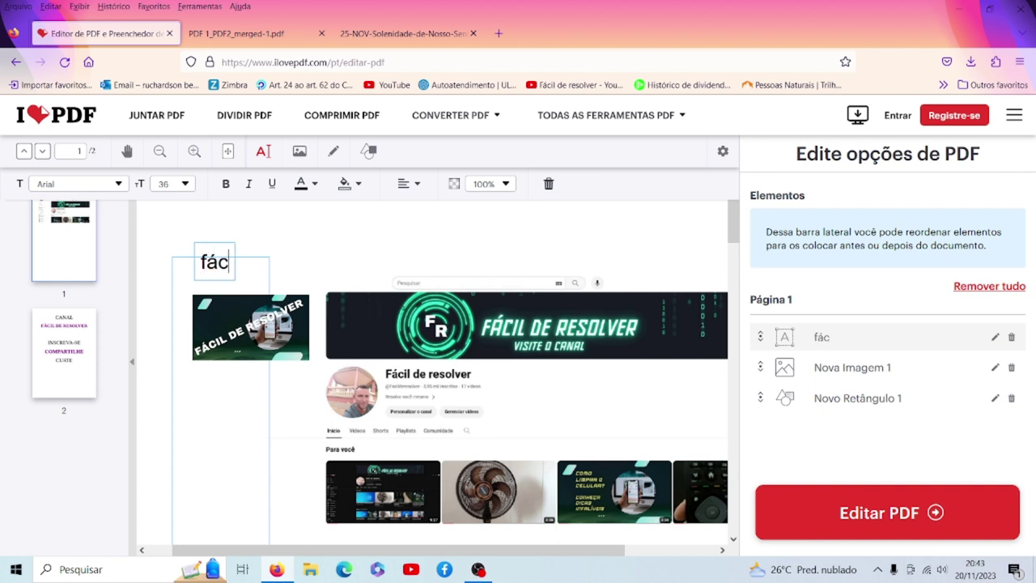
pyautogui.write('il de')
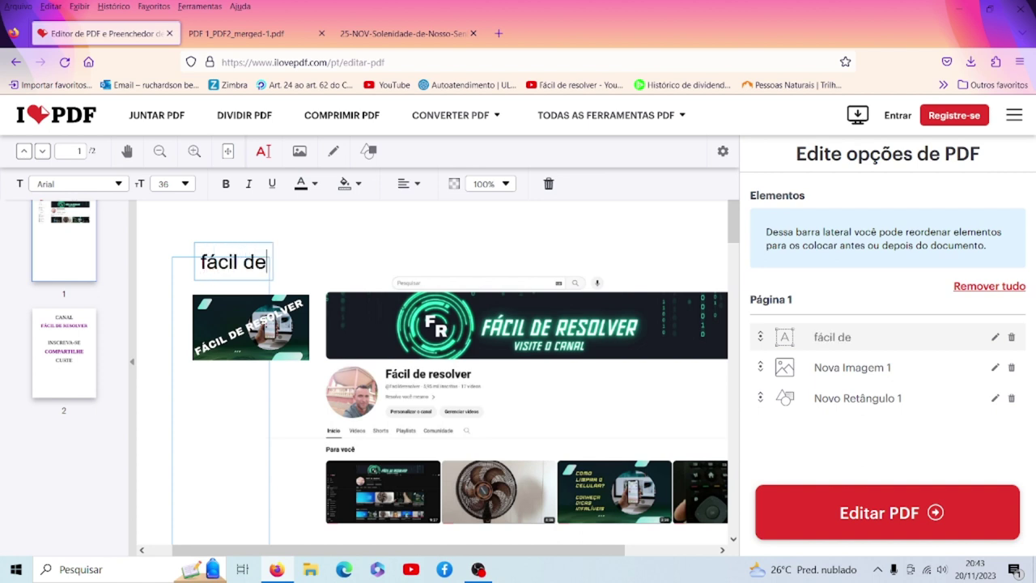
pyautogui.write(' reso')
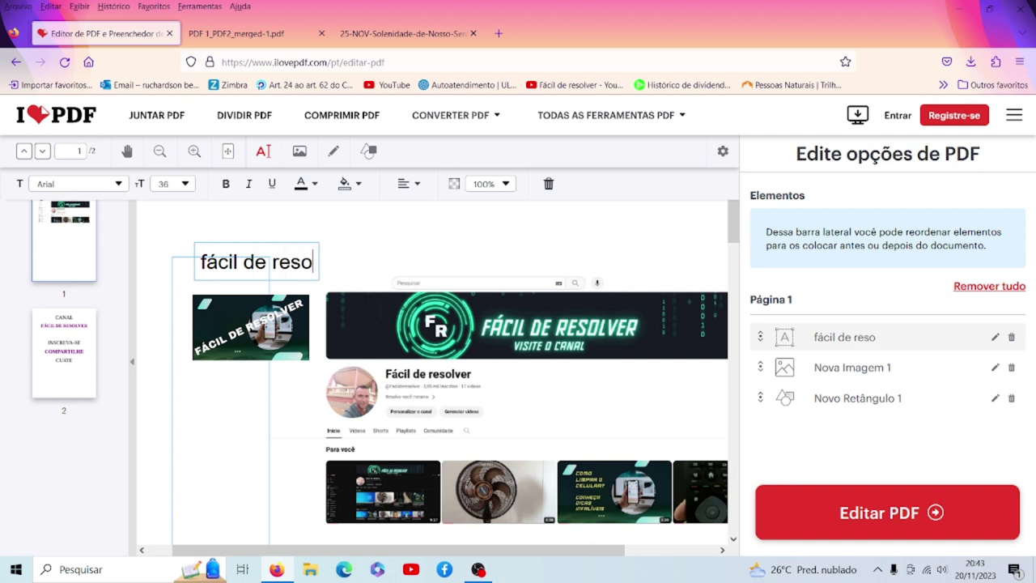
pyautogui.write('lver')
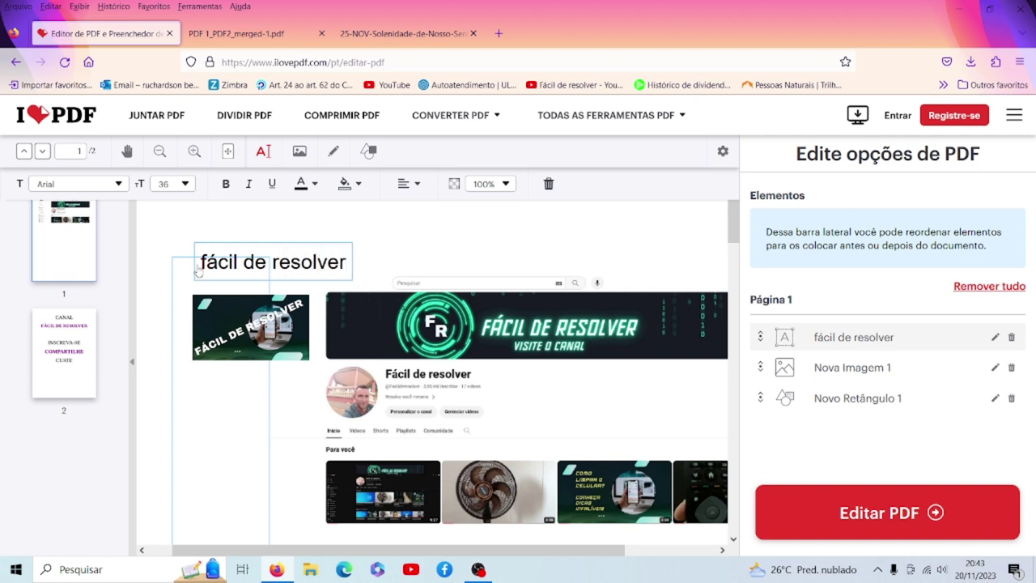
# Set the text to Comic Sans MS at size 96 and move it to the page top
pyautogui.click(119, 184)
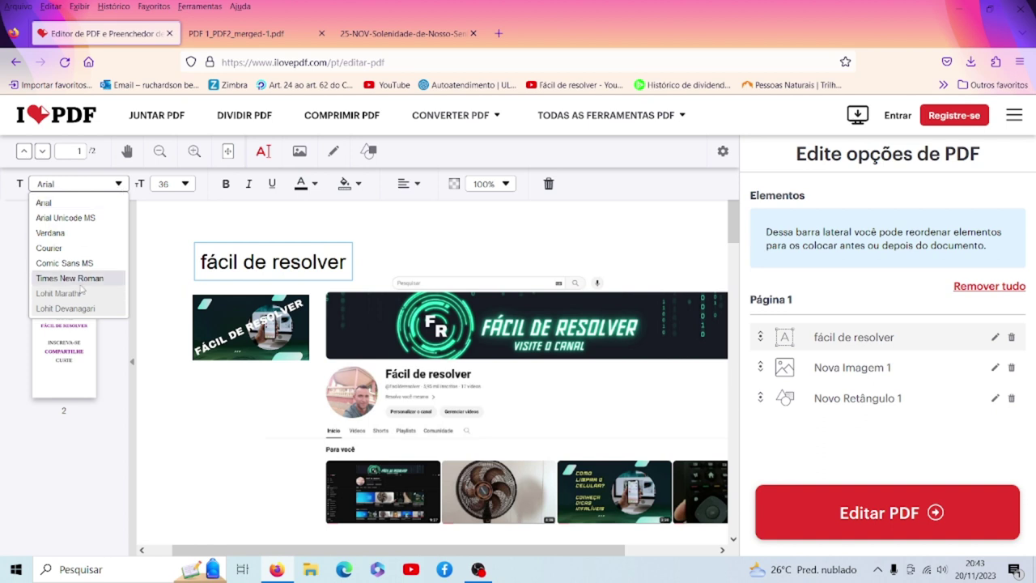
pyautogui.click(50, 204)
pyautogui.click(120, 184)
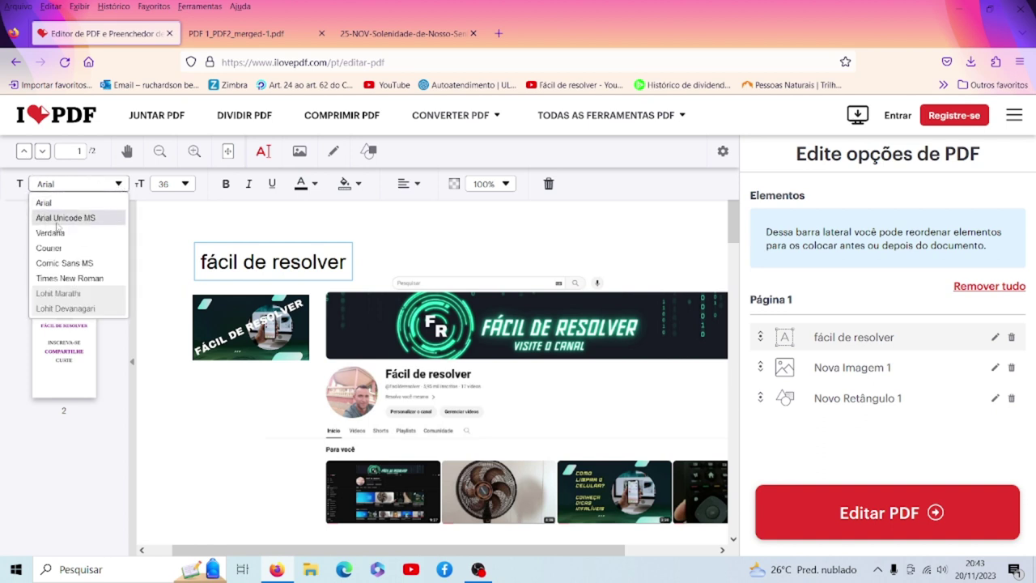
pyautogui.click(46, 267)
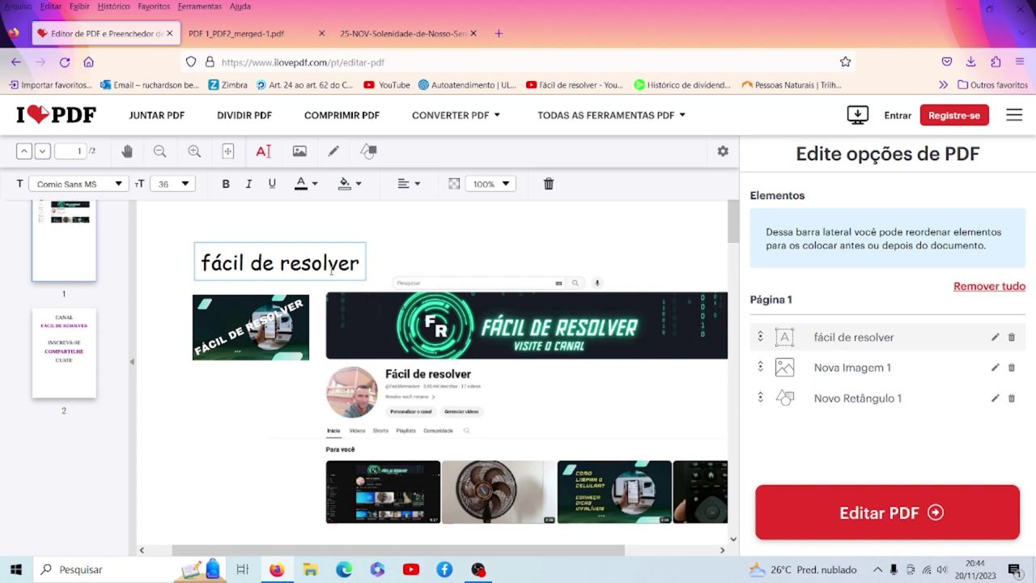
pyautogui.click(185, 184)
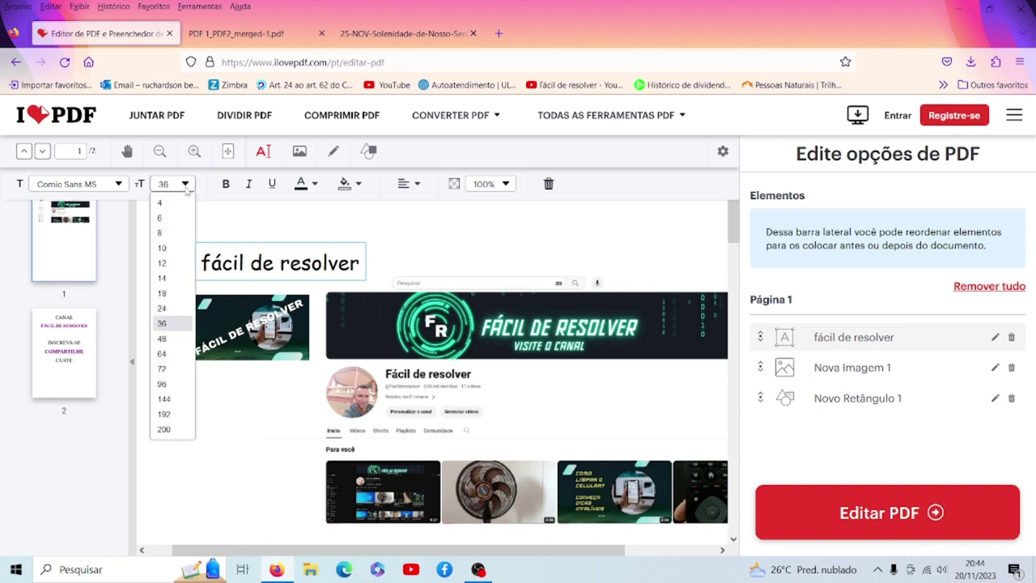
pyautogui.click(170, 389)
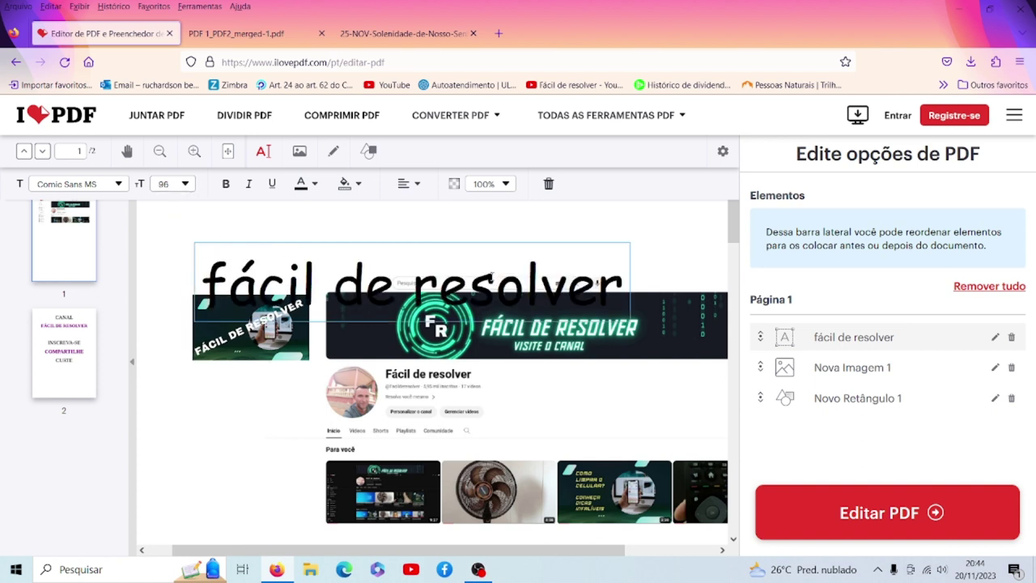
pyautogui.moveTo(458, 299)
pyautogui.mouseDown()
pyautogui.moveTo(514, 258)
pyautogui.moveTo(488, 267)
pyautogui.mouseUp()
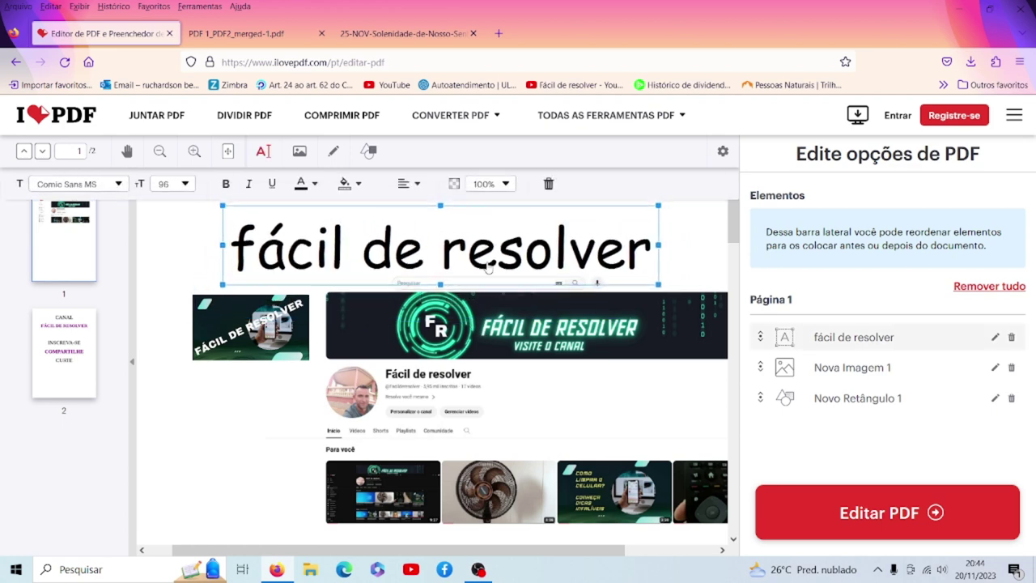
pyautogui.click(704, 420)
# Narrow the 'fácil de resolver' box to wrap onto two lines, then place it at the page top and widen it slightly
pyautogui.click(324, 224)
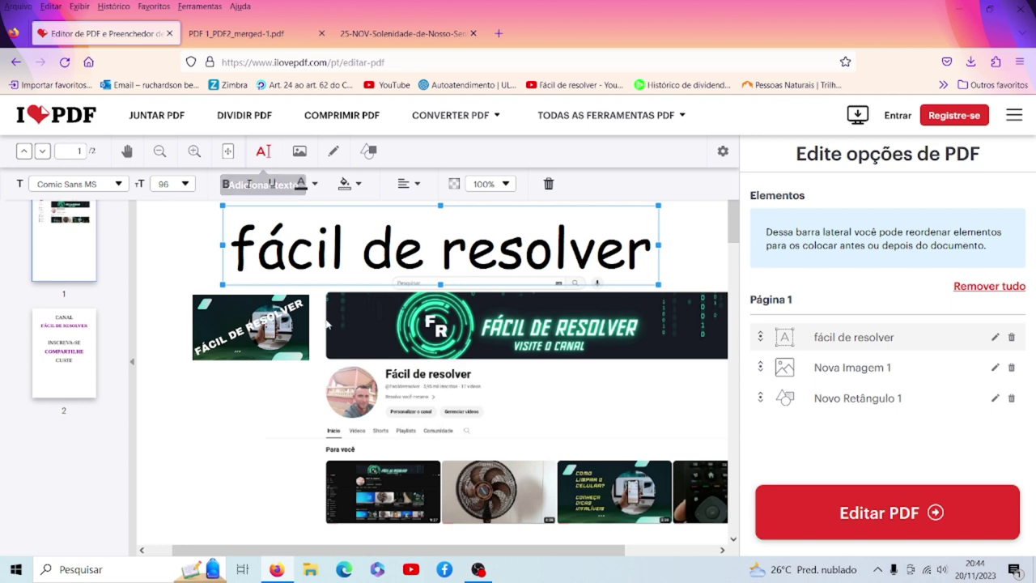
pyautogui.scroll(-3, 506, 453)
pyautogui.scroll(3, 463, 402)
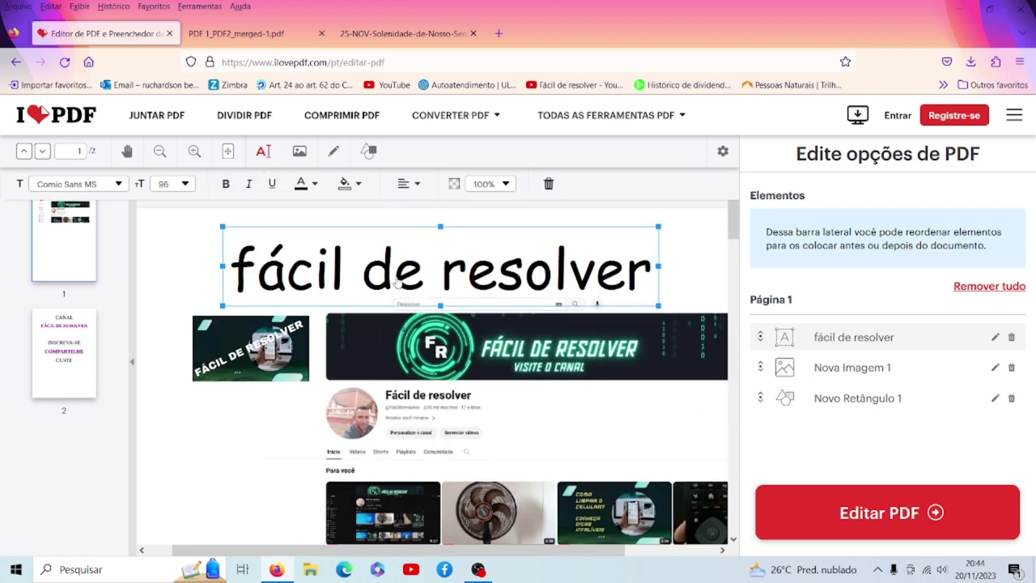
pyautogui.moveTo(396, 280); pyautogui.dragTo(364, 438)
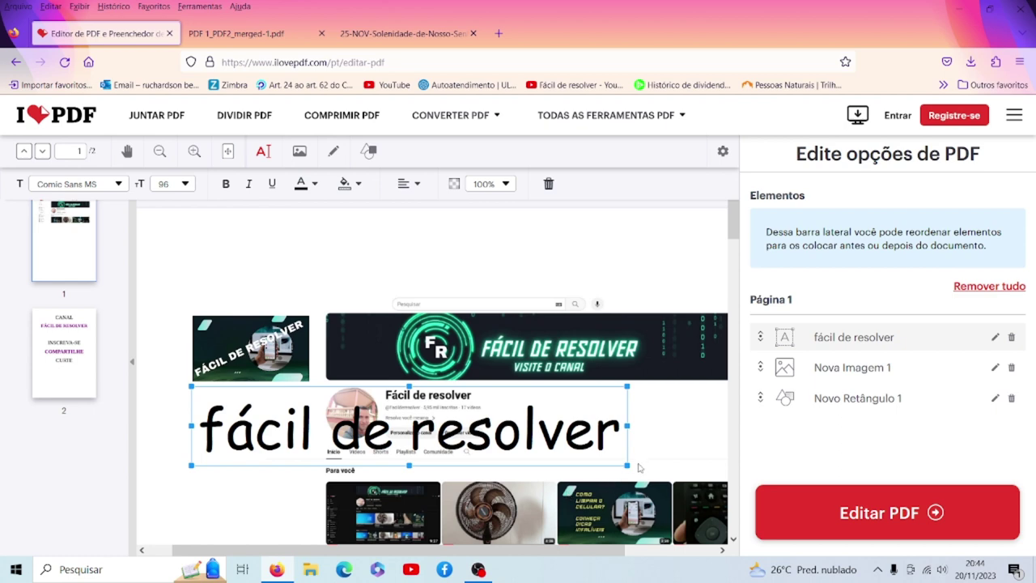
pyautogui.moveTo(628, 464); pyautogui.dragTo(547, 532)
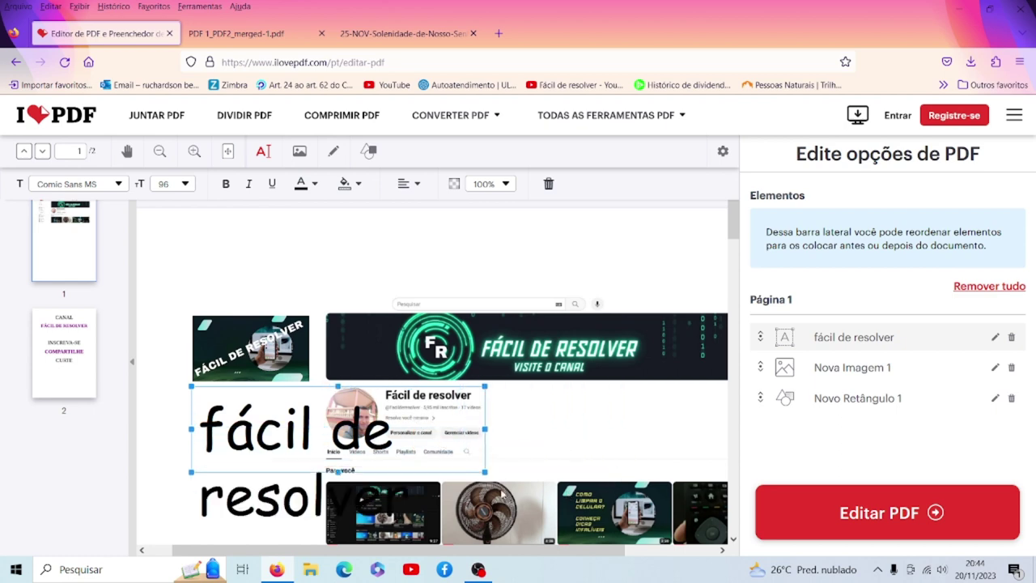
pyautogui.moveTo(348, 451); pyautogui.dragTo(386, 274)
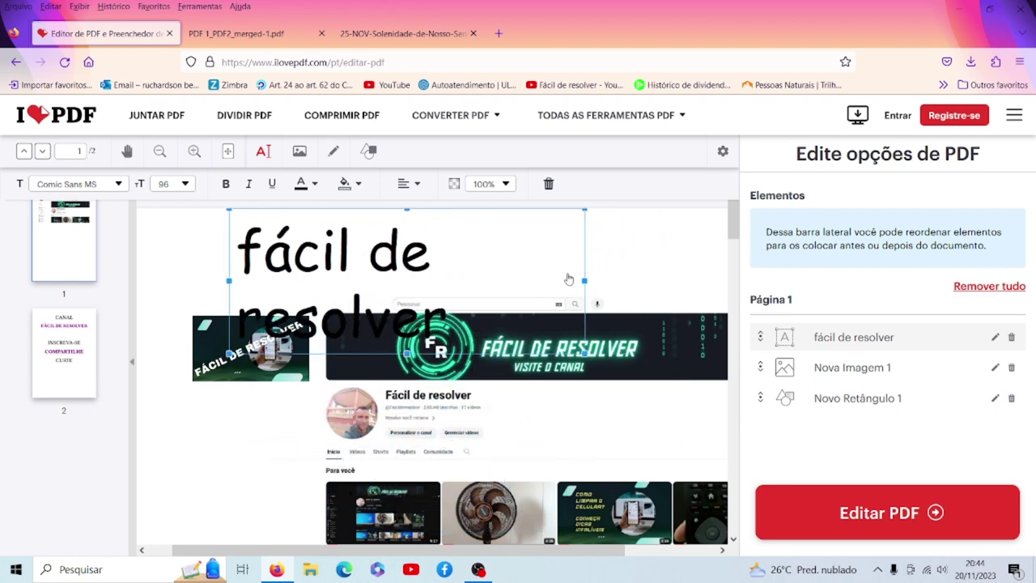
pyautogui.moveTo(586, 281); pyautogui.dragTo(658, 279)
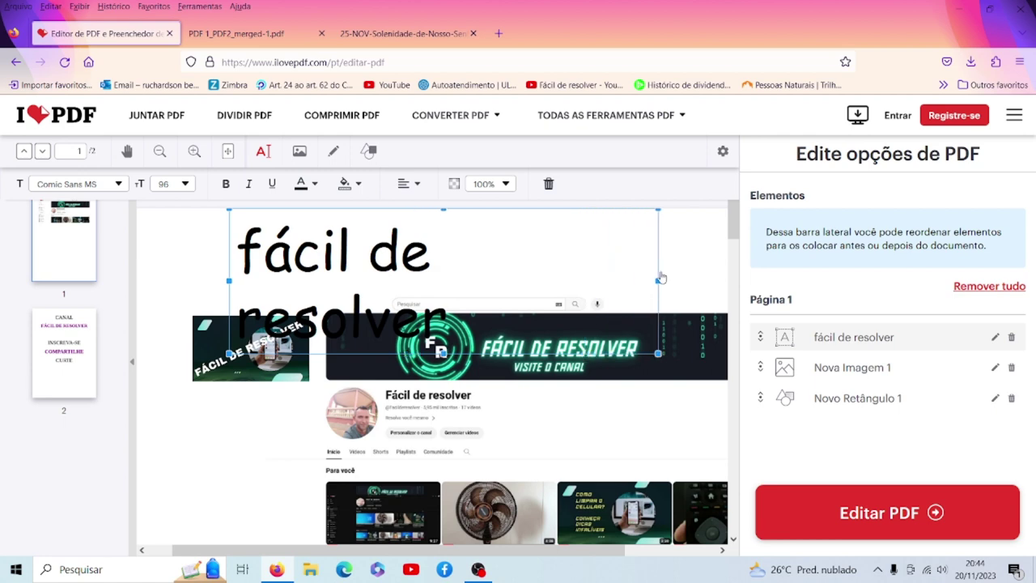
pyautogui.click(605, 428)
pyautogui.click(509, 278)
pyautogui.moveTo(641, 121)
pyautogui.moveTo(605, 115)
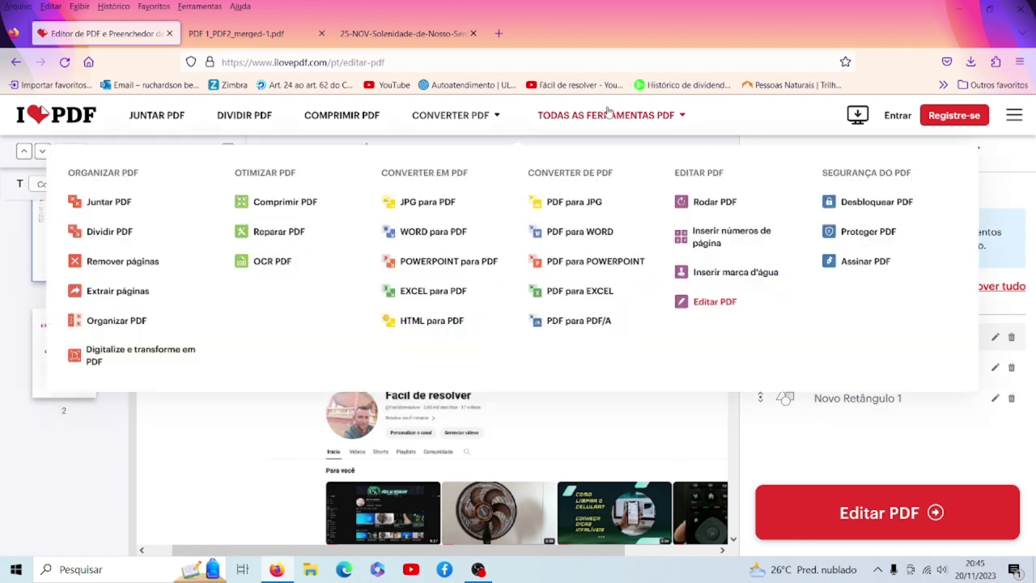
pyautogui.moveTo(455, 119)
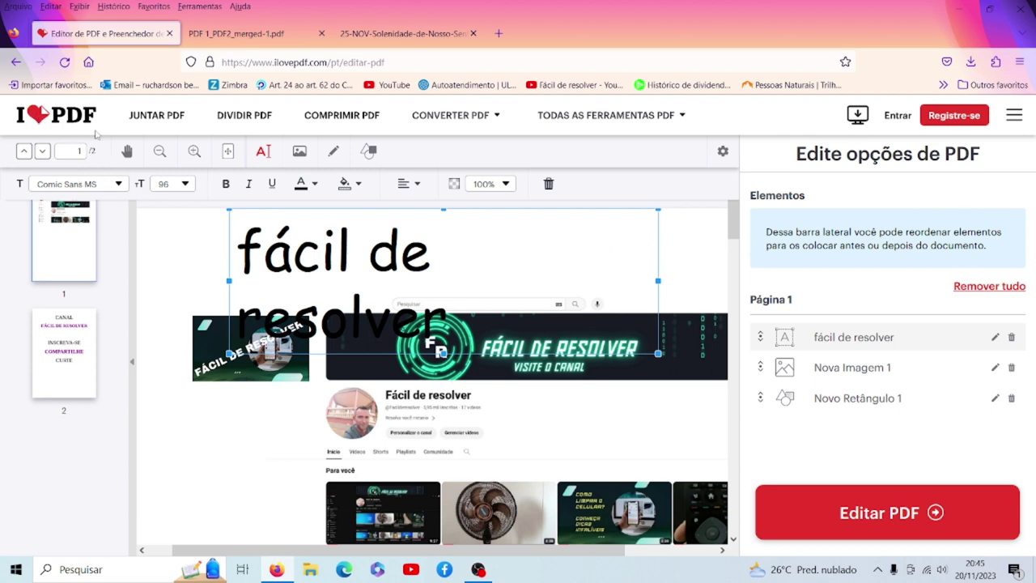
# Select the 'fácil de resolver' text box as an object and delete it with the trash icon
pyautogui.click(503, 304)
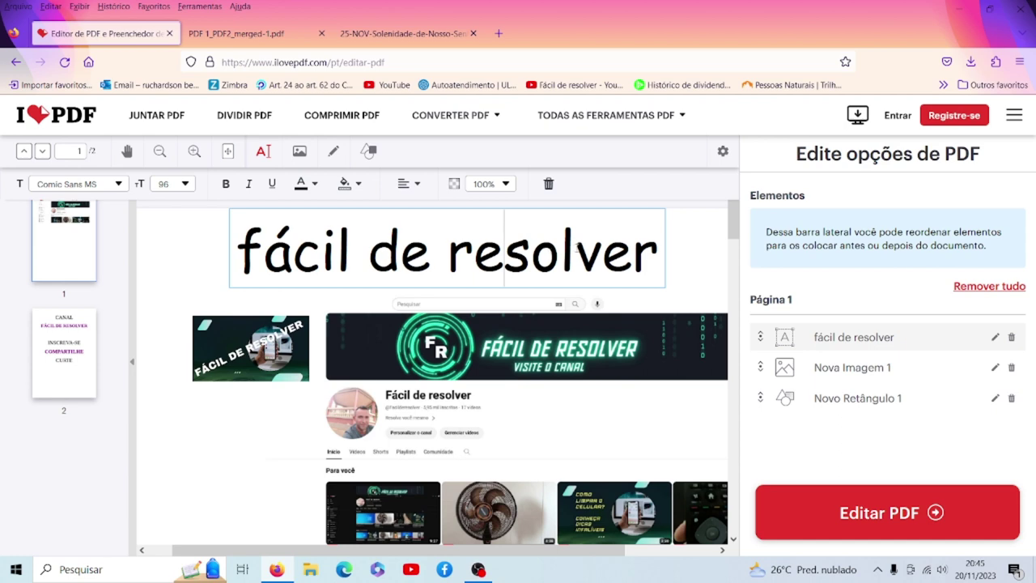
pyautogui.click(664, 290)
pyautogui.click(639, 261)
pyautogui.click(547, 184)
pyautogui.scroll(-3, 567, 394)
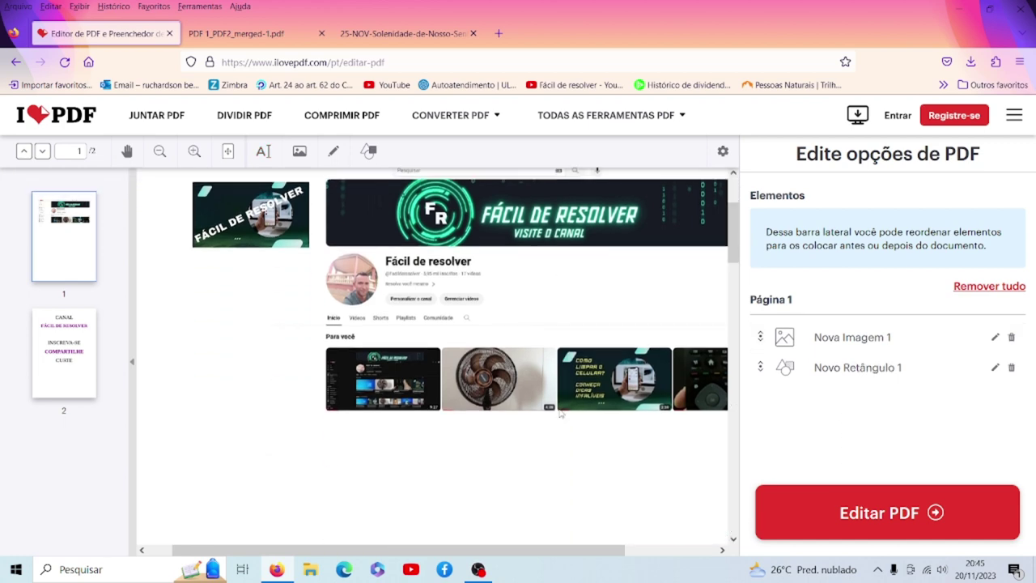
pyautogui.scroll(3, 558, 376)
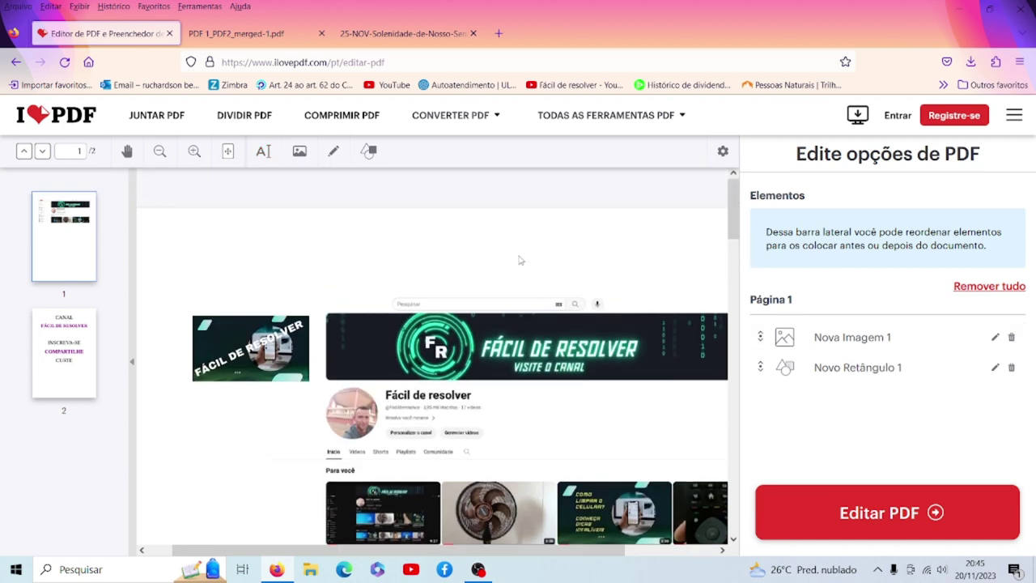